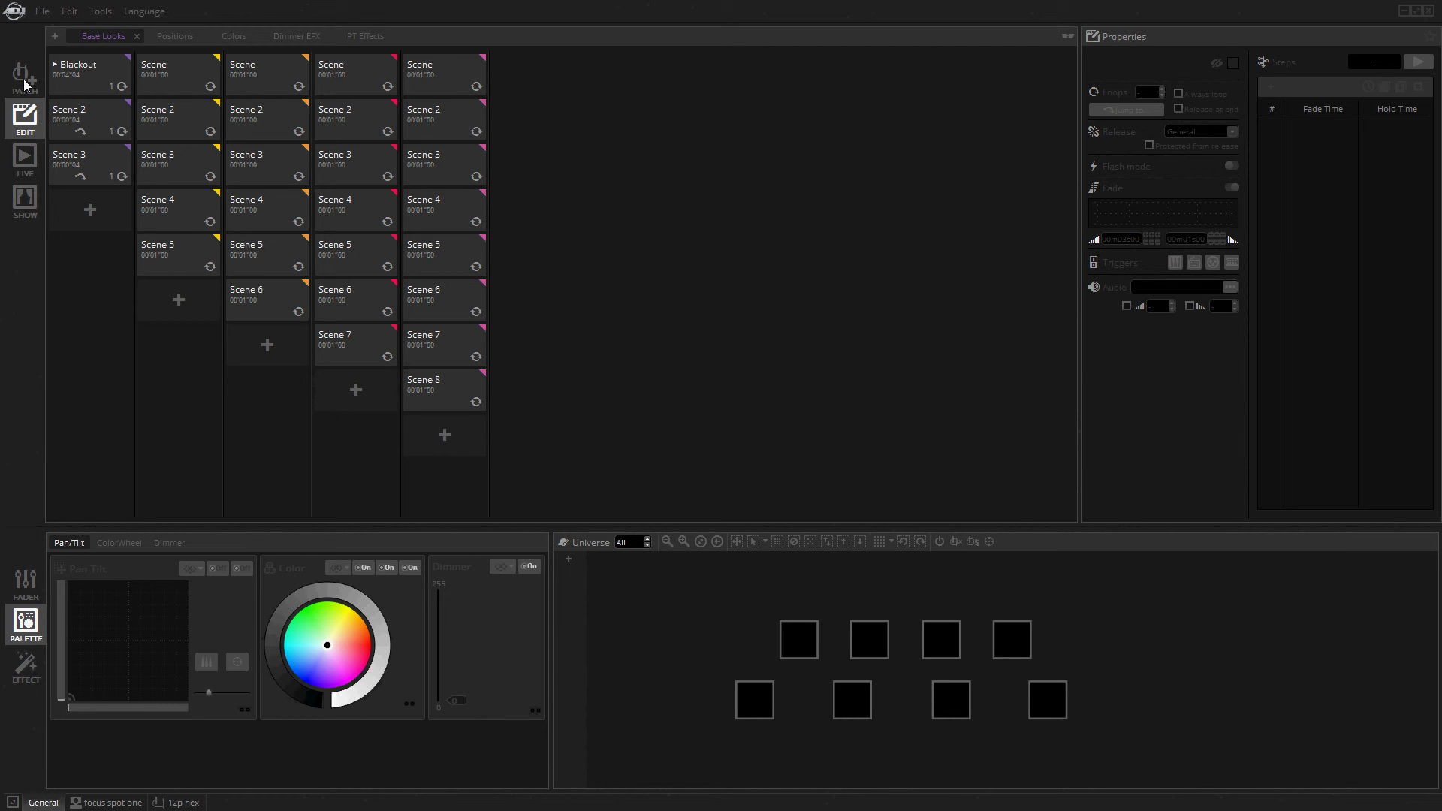
Check the SUSHI-BUDDY - 801735 interface in preferences and close without saving
left_click(66, 13)
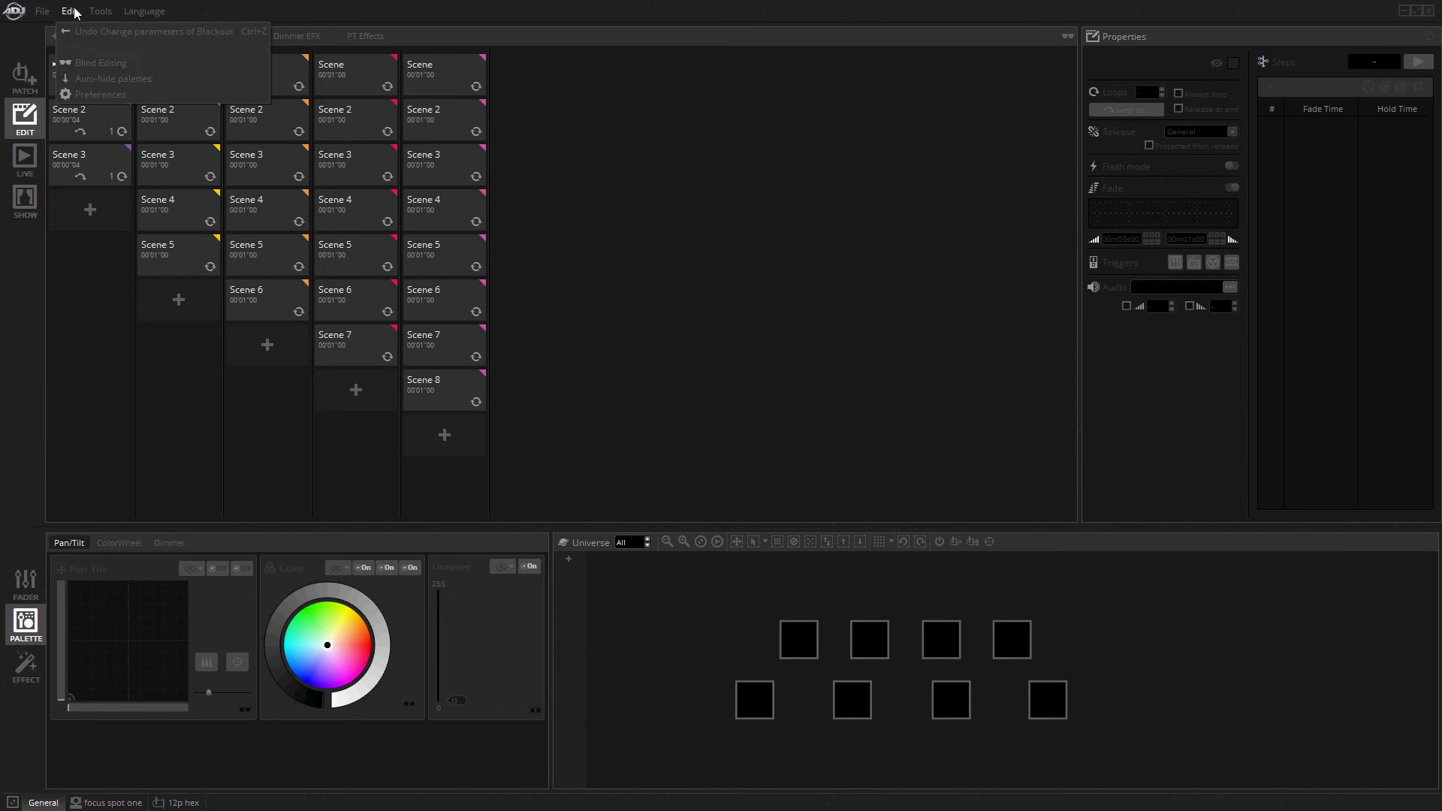
left_click(90, 99)
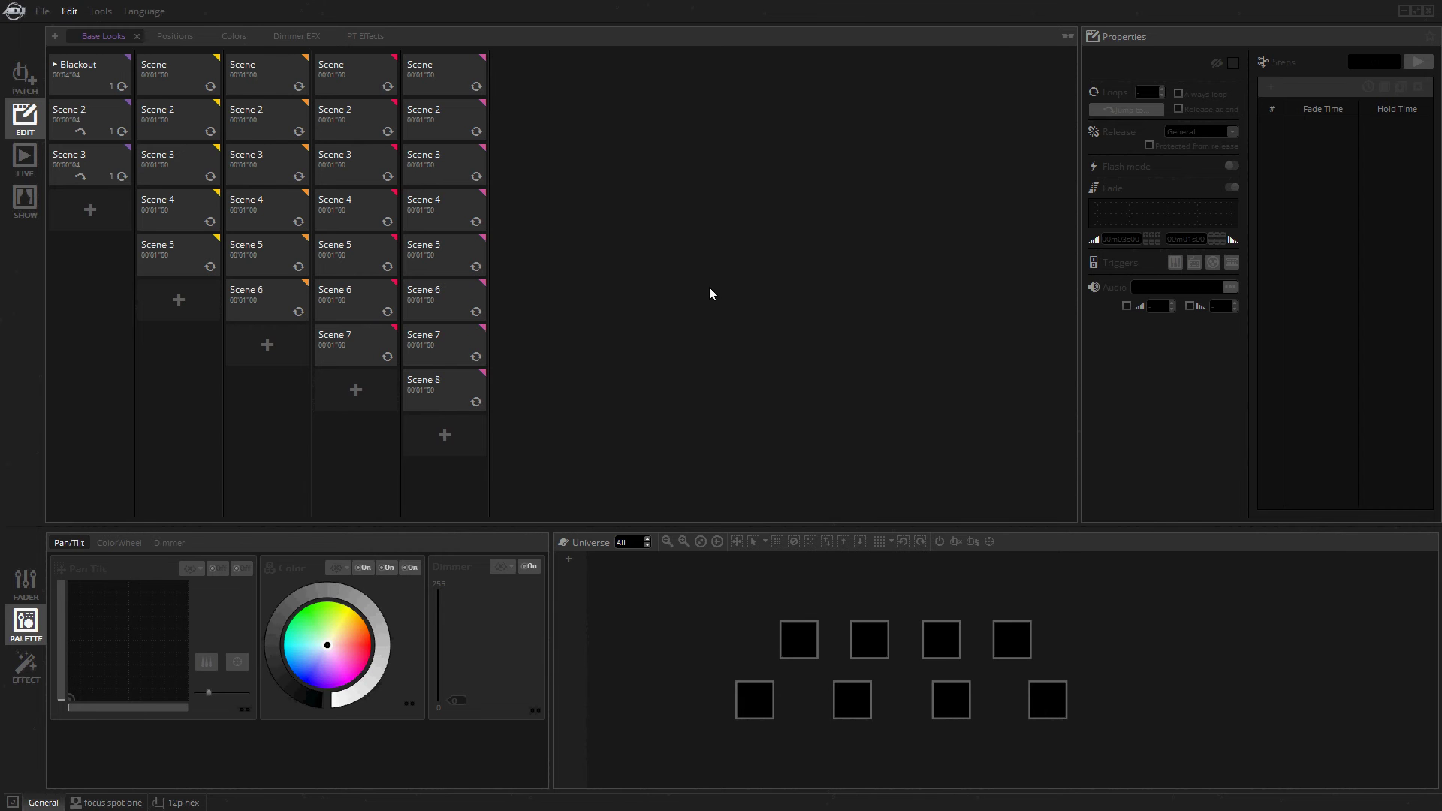
left_click(518, 339)
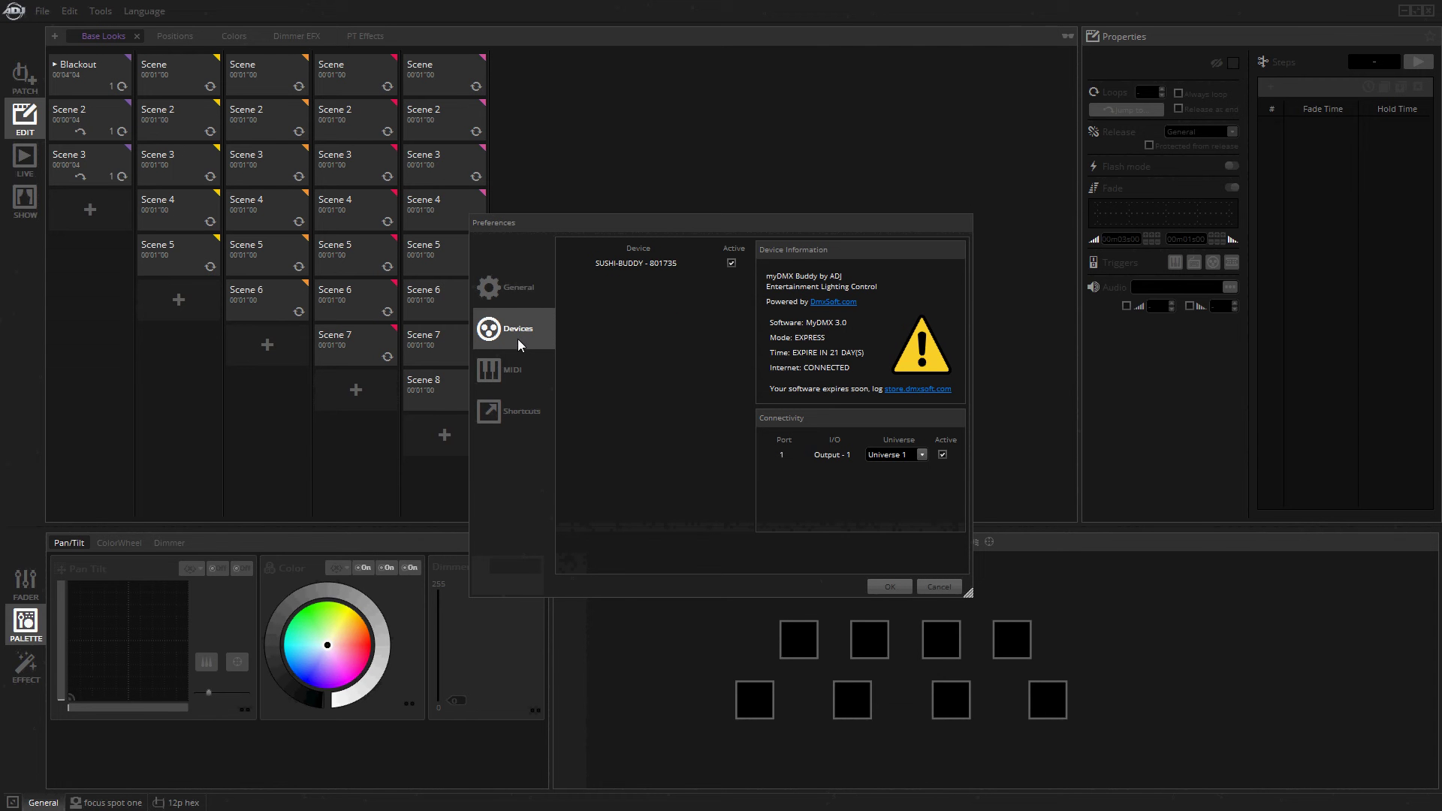
left_click(622, 262)
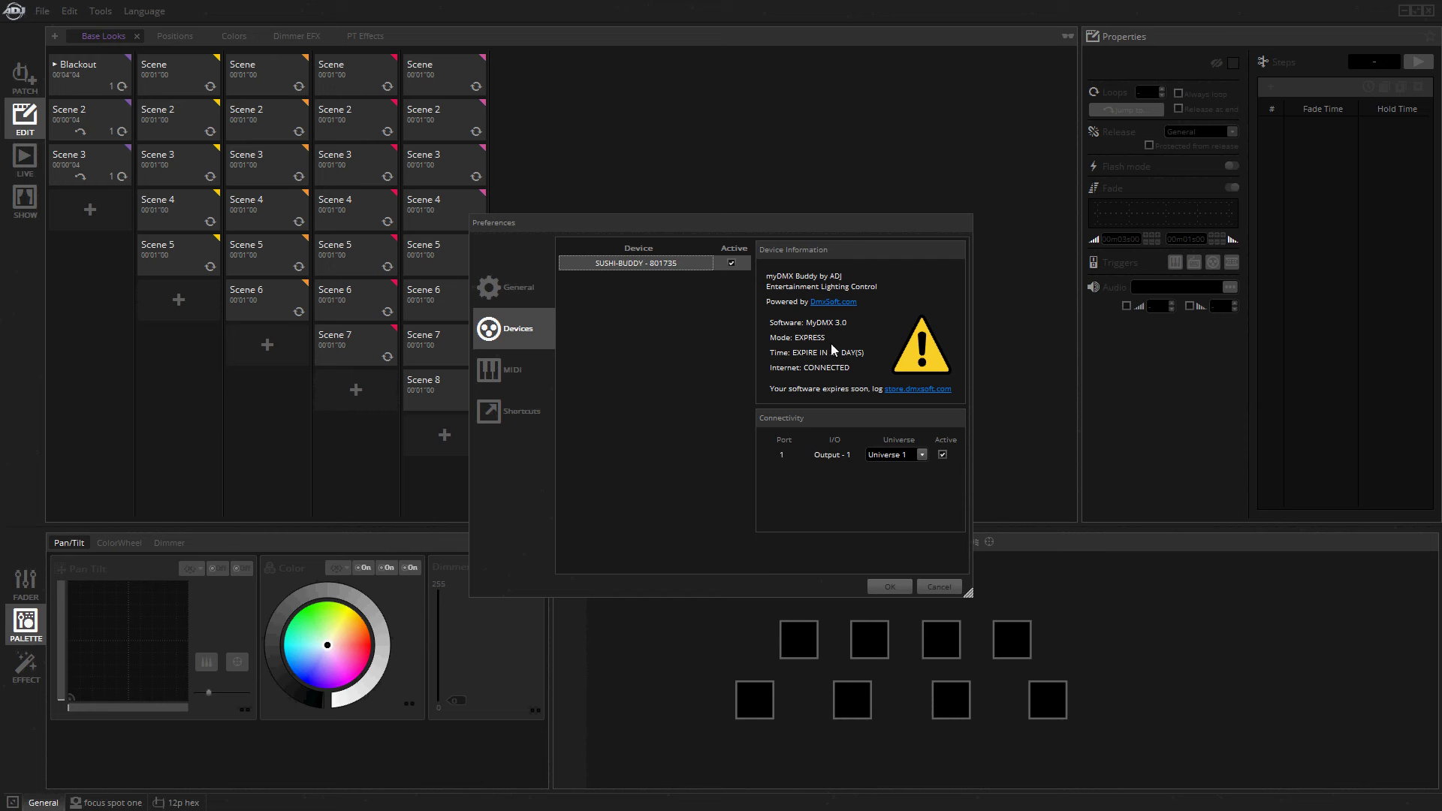
left_click(933, 587)
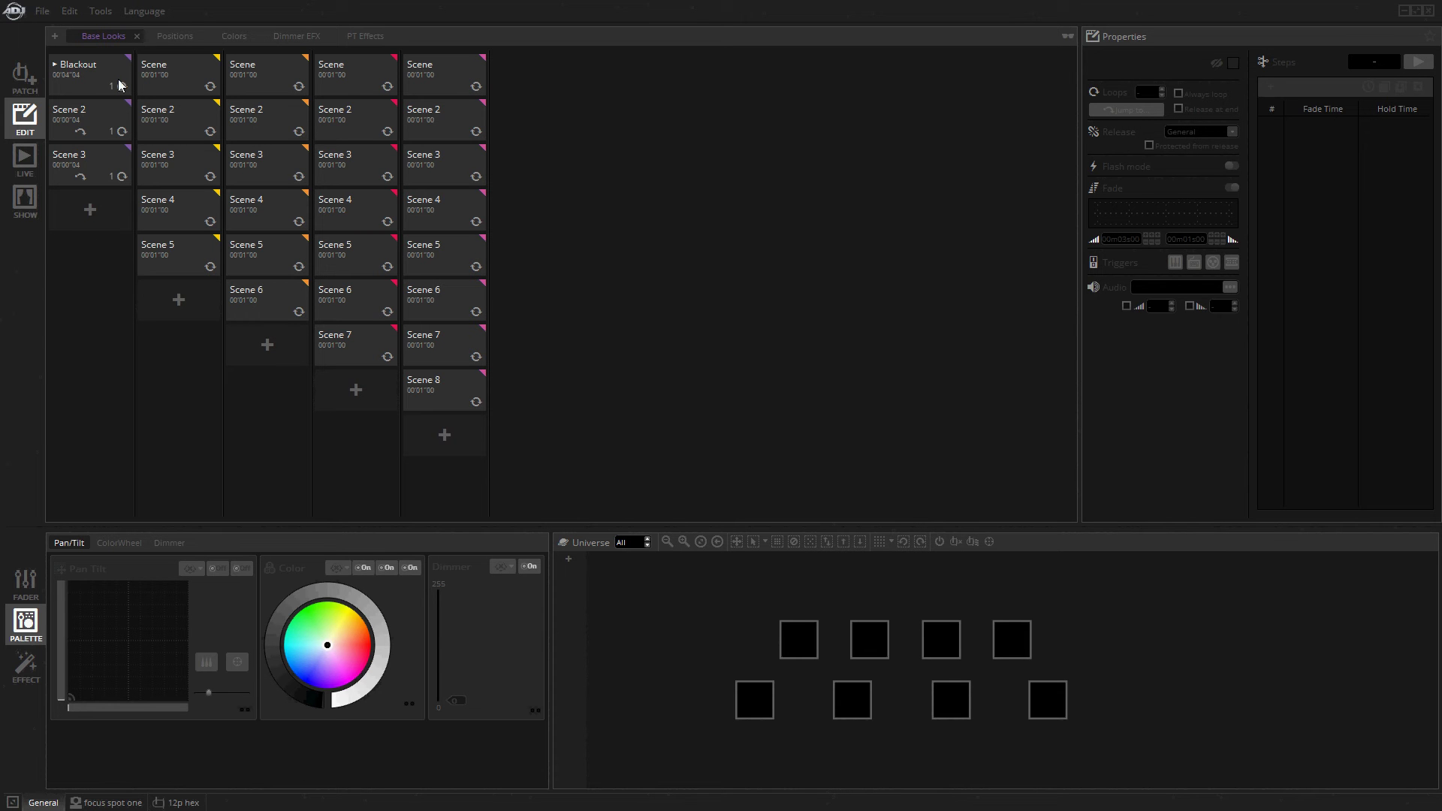
Review Scene 2's jump target choices, leaving them unchanged
left_click(87, 129)
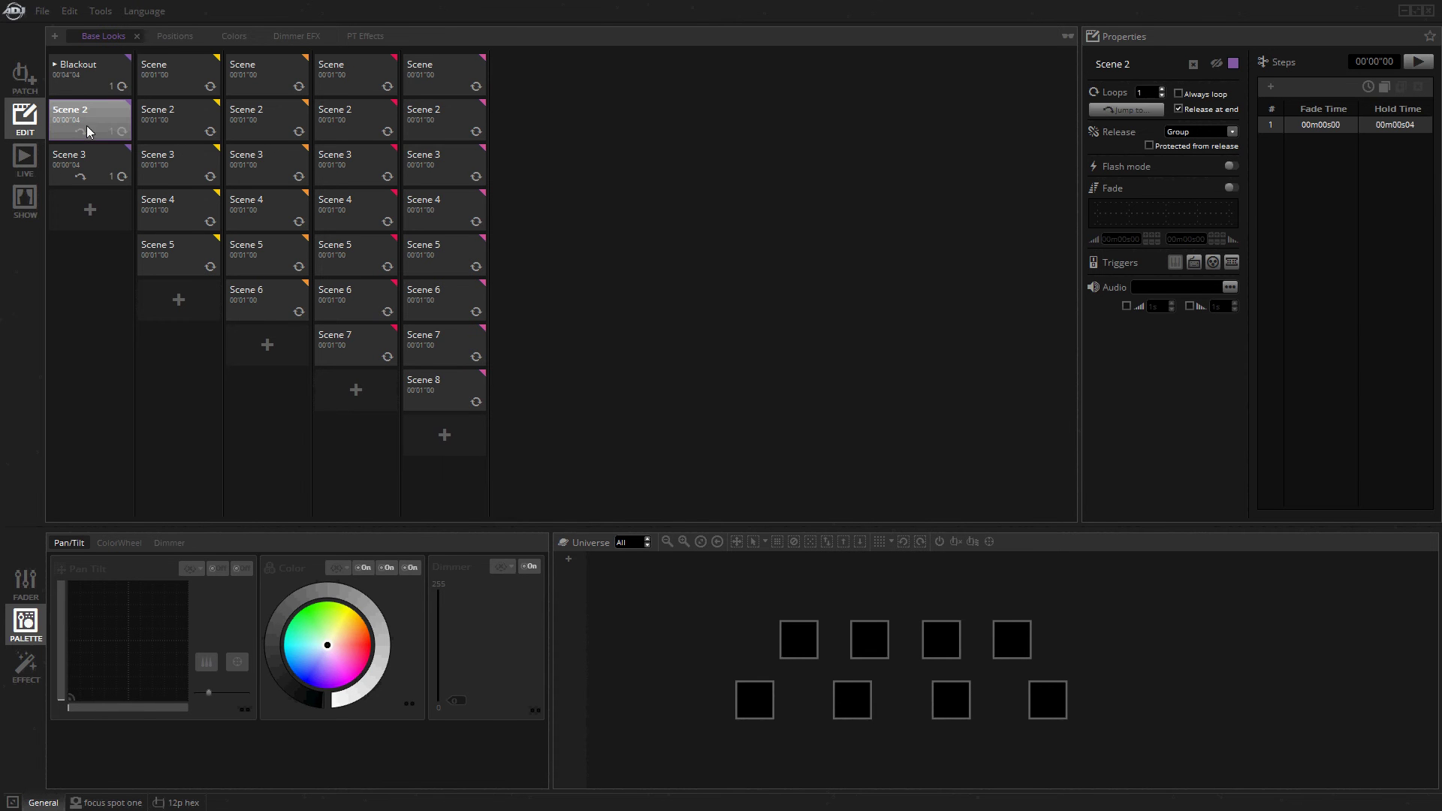
left_click(1145, 105)
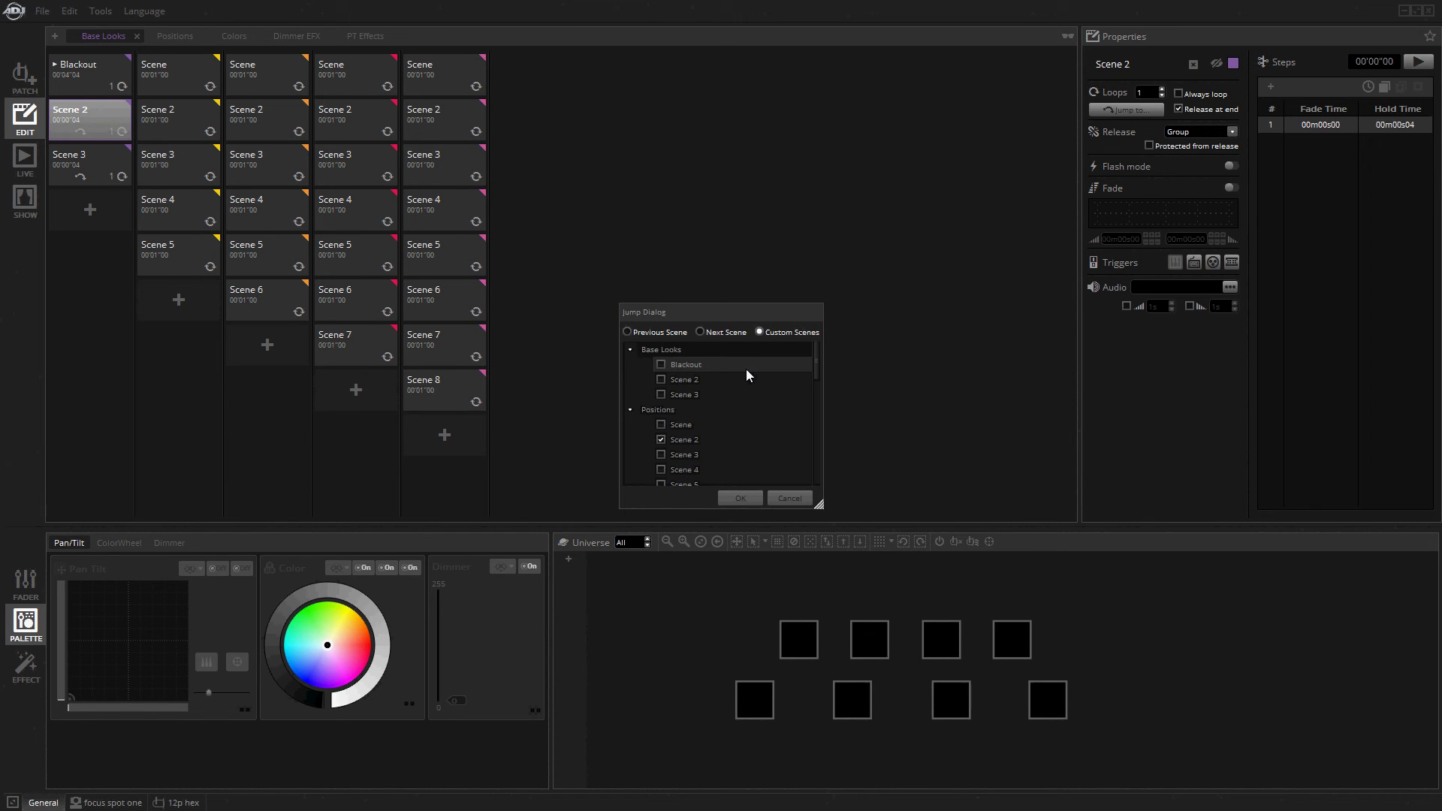
scroll(748, 376, "down", 2)
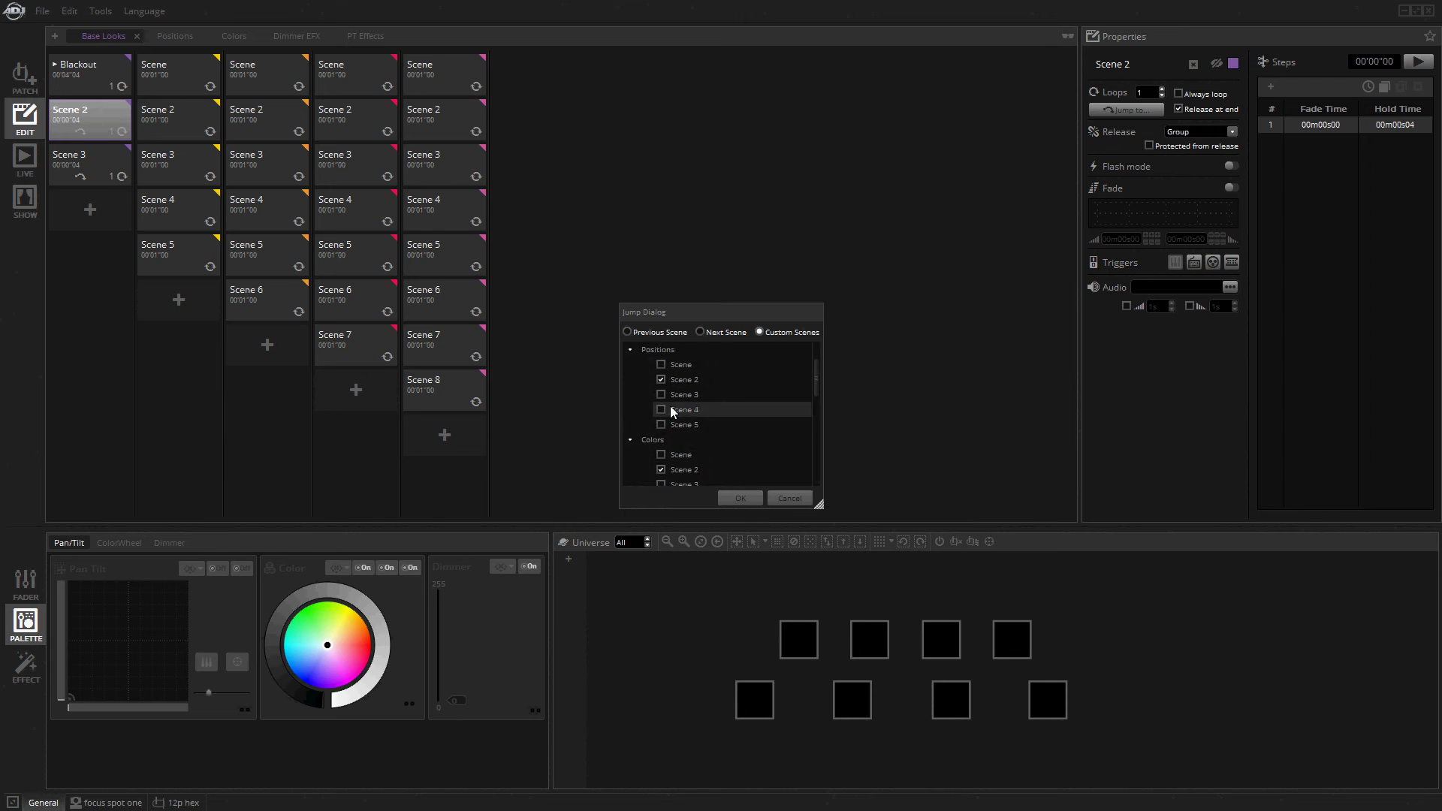
scroll(673, 435, "down", 3)
scroll(691, 430, "down", 1)
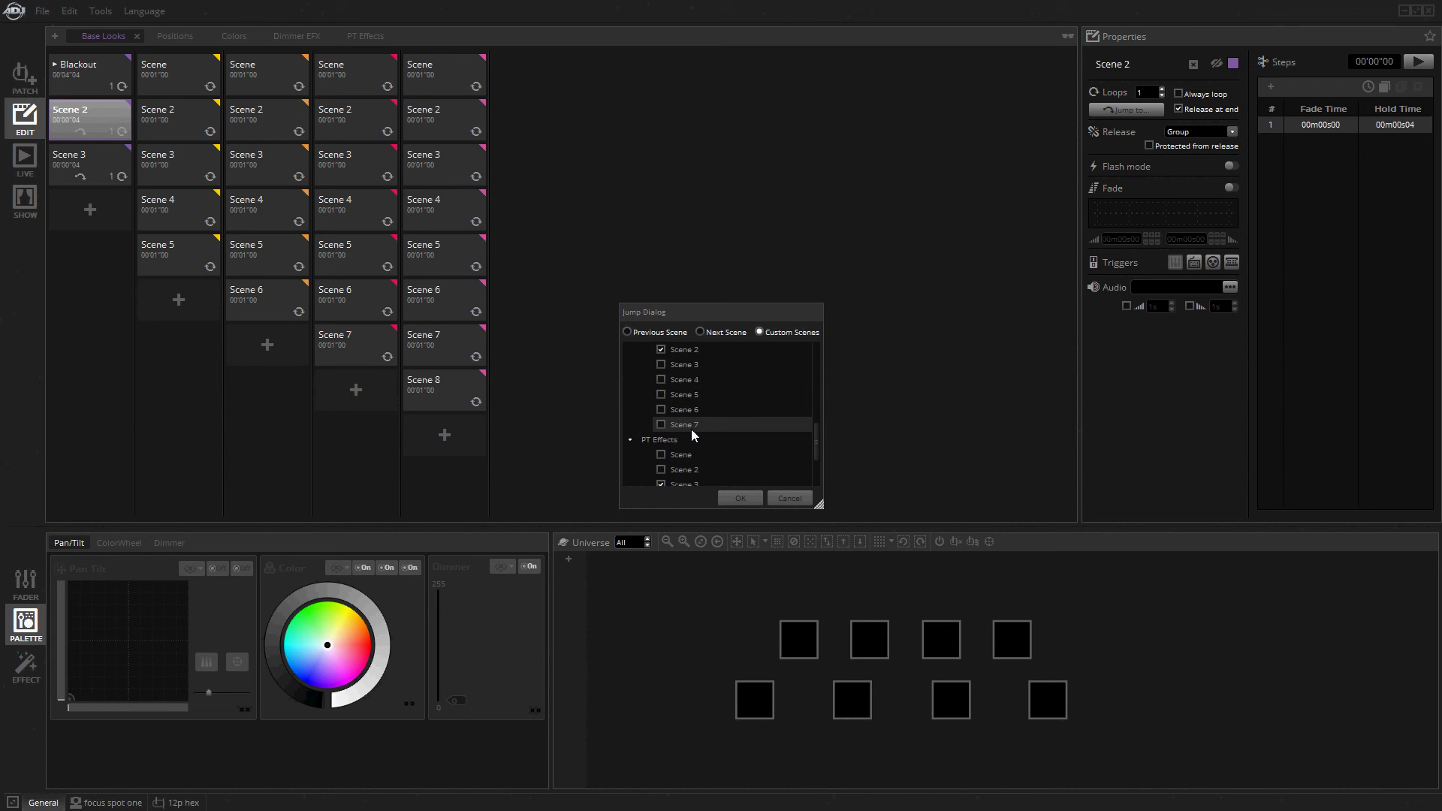
left_click(742, 429)
left_click(794, 498)
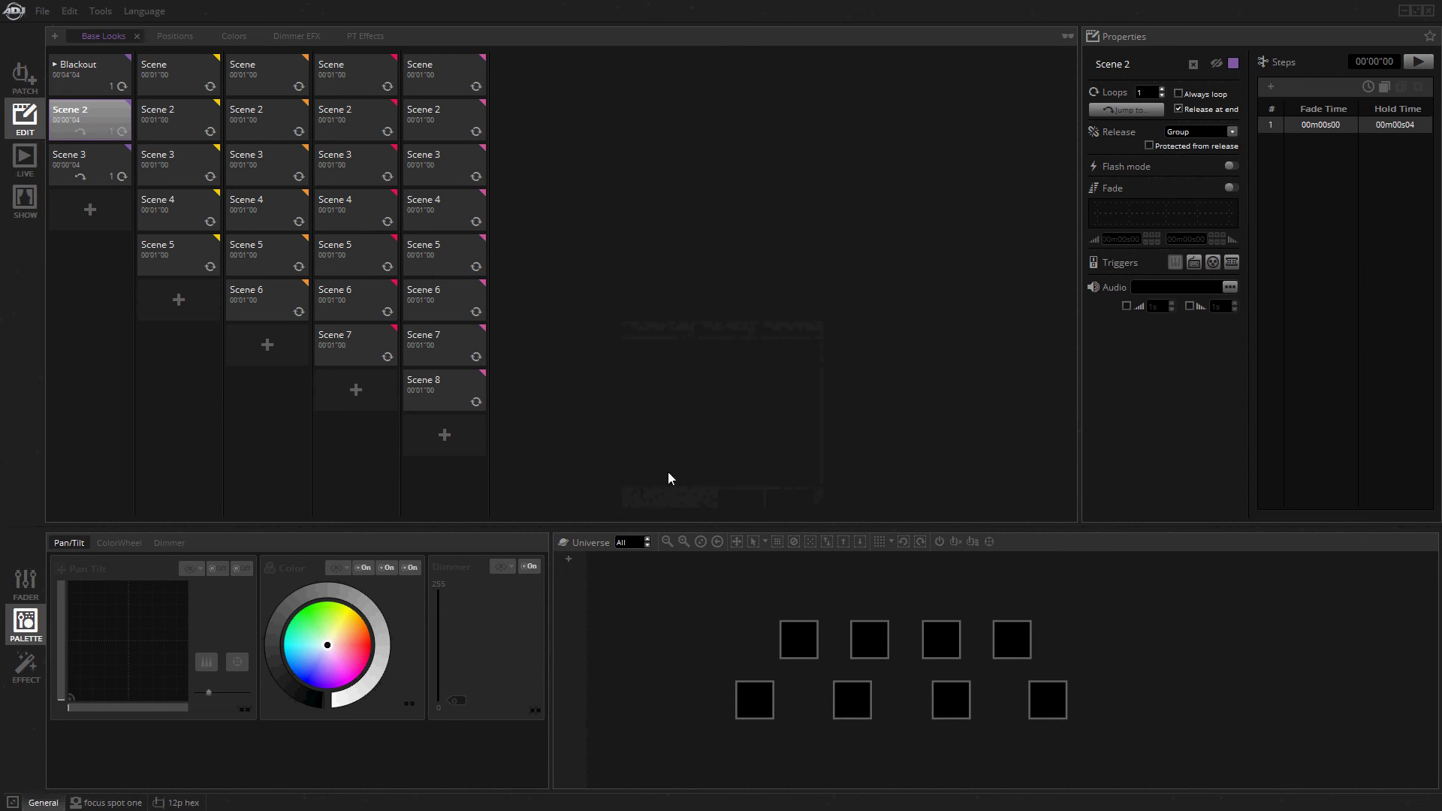
Review Scene 3's jump target choices unchanged, then clear the scene selection
left_click(70, 180)
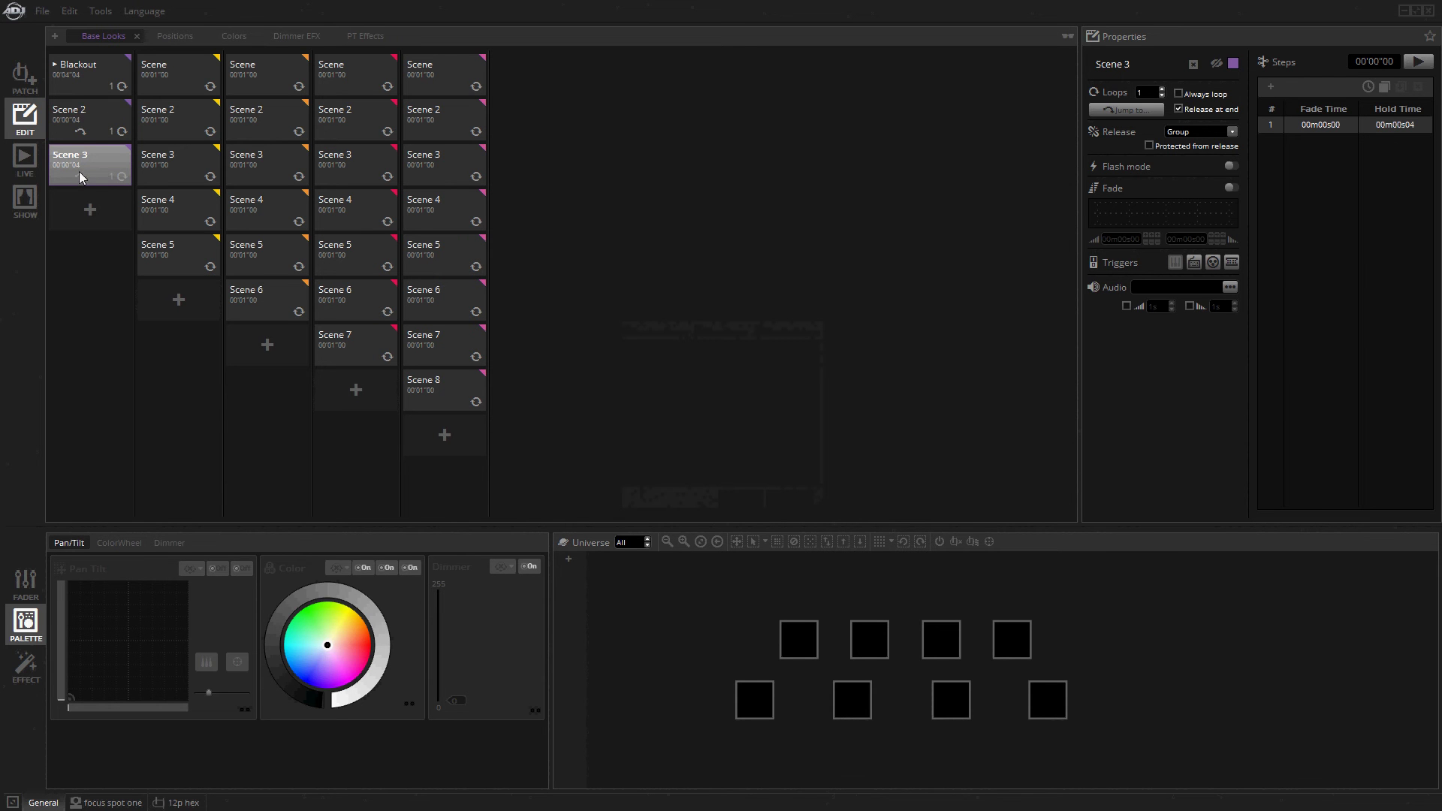
left_click(1127, 110)
scroll(758, 384, "down", 2)
scroll(676, 372, "down", 1)
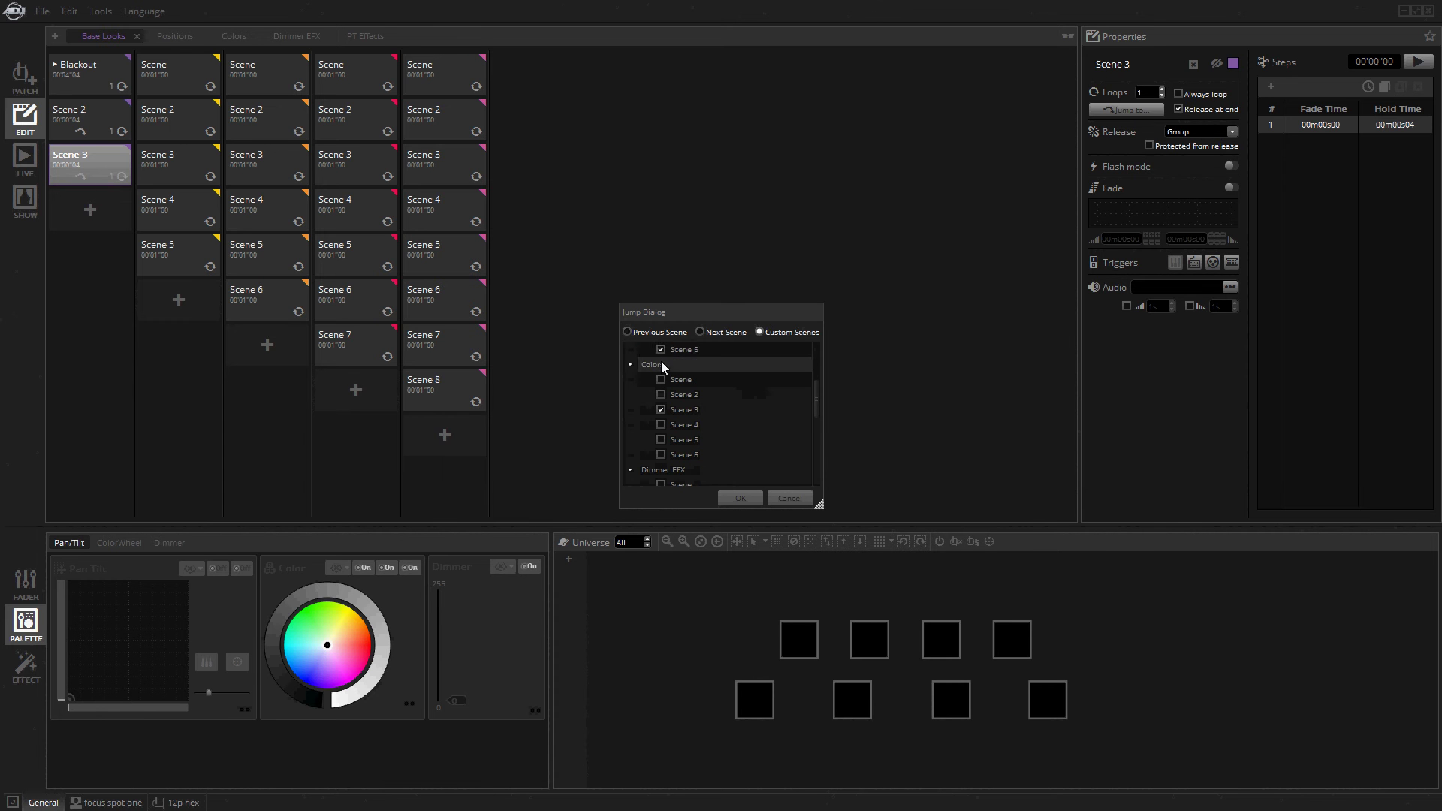
scroll(680, 419, "down", 2)
scroll(677, 429, "down", 1)
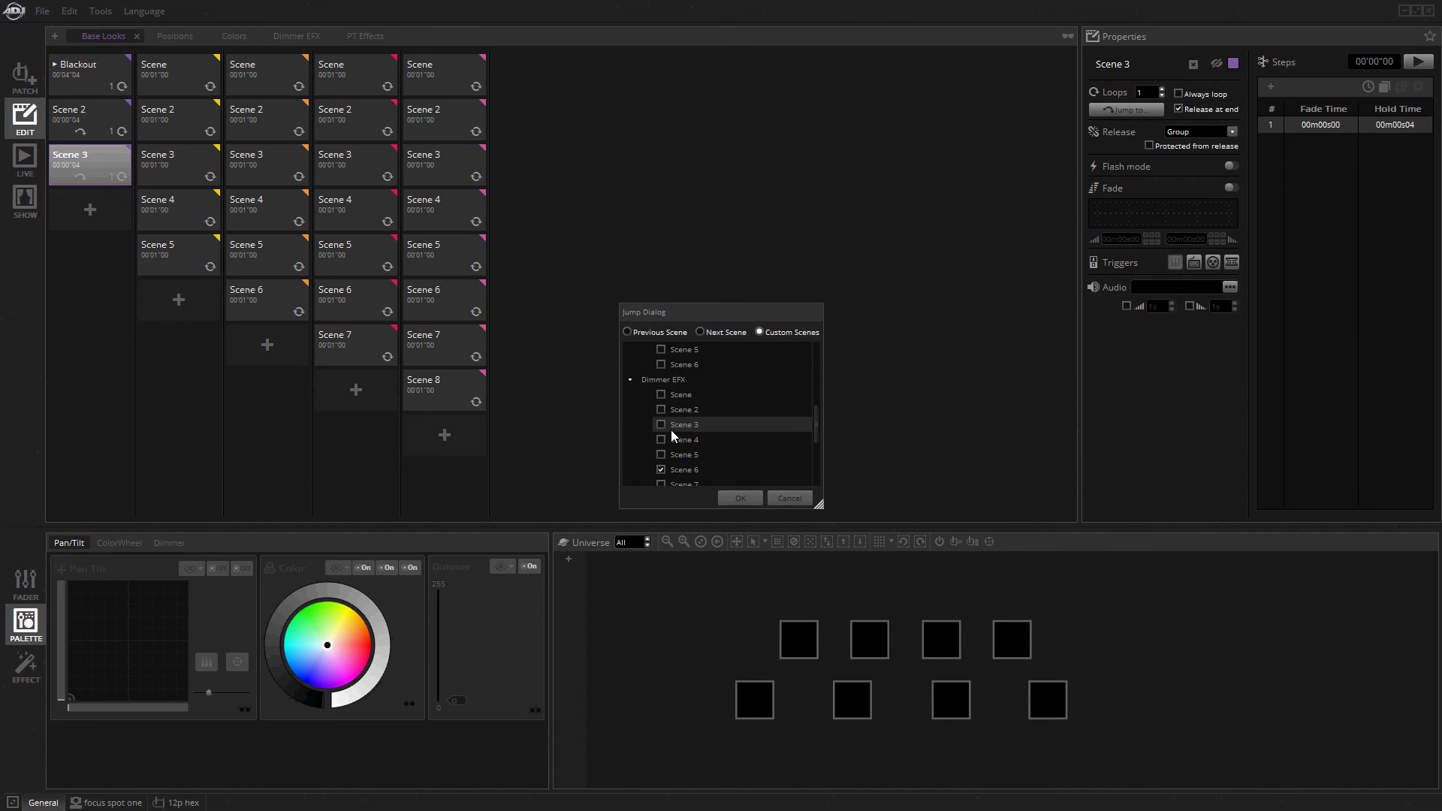
left_click(787, 498)
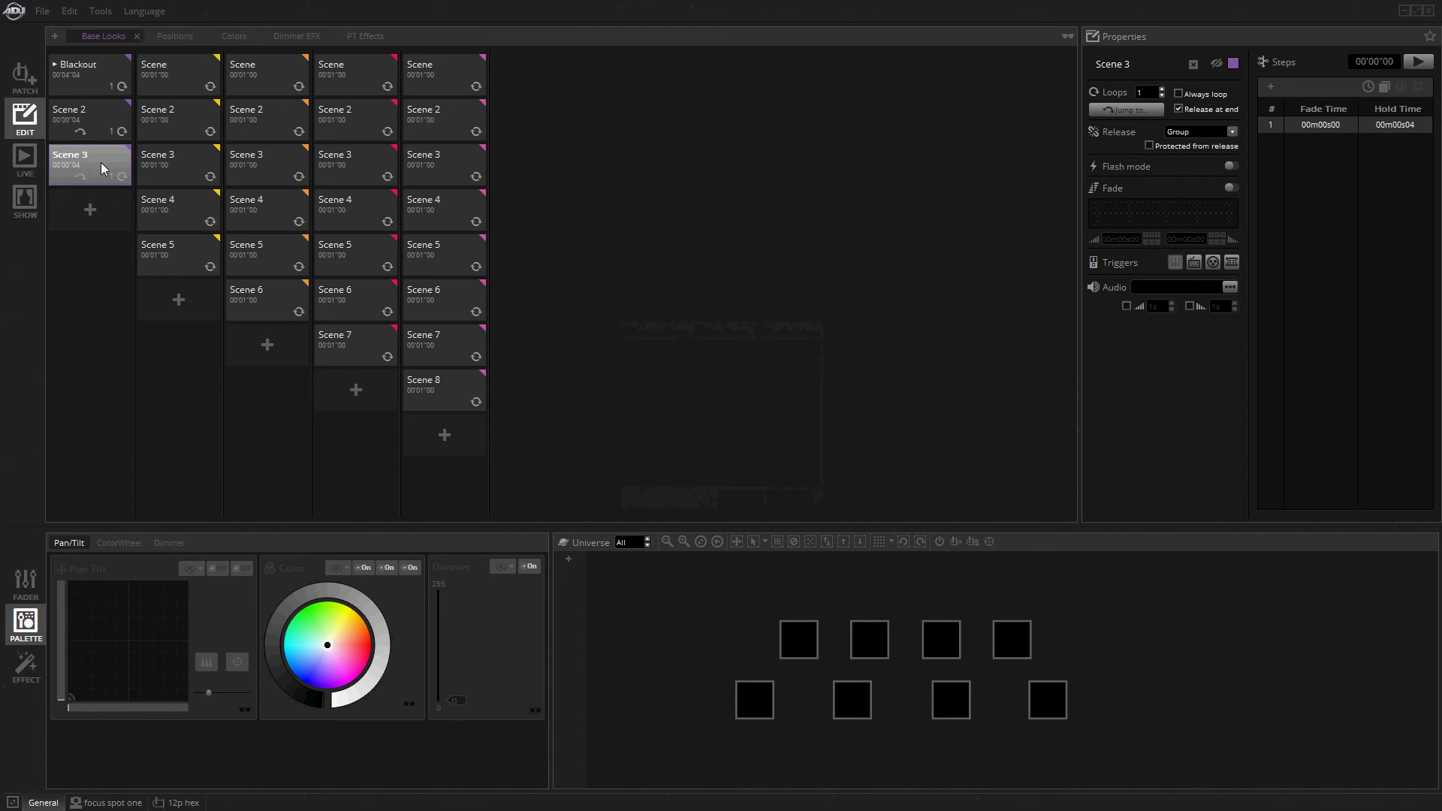
left_click(102, 167)
Cycle the Positions, Colors, Dimmer EFX and PT Effects groups twice, ending on Base Looks
left_click(168, 37)
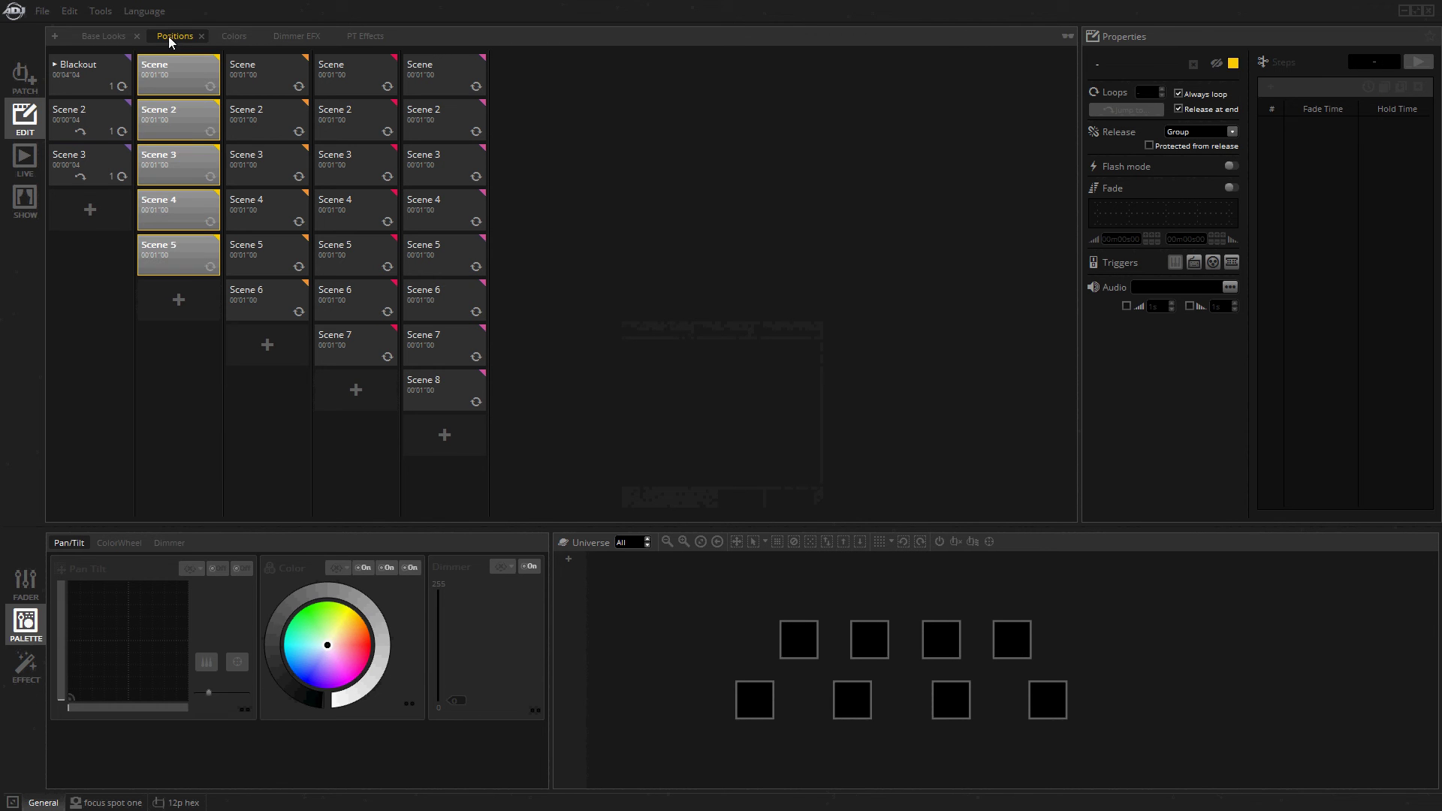
left_click(241, 32)
left_click(299, 36)
left_click(365, 36)
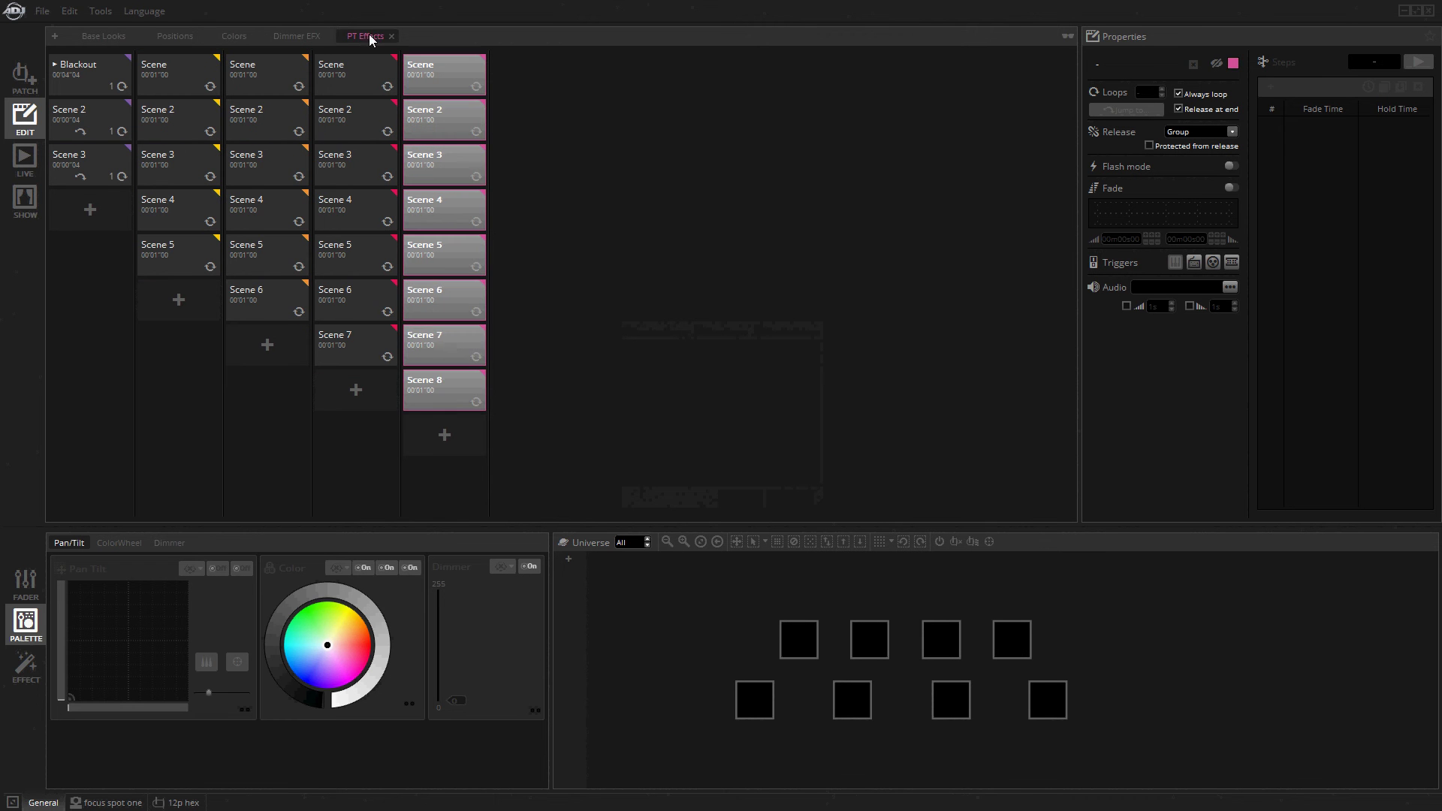
left_click(292, 33)
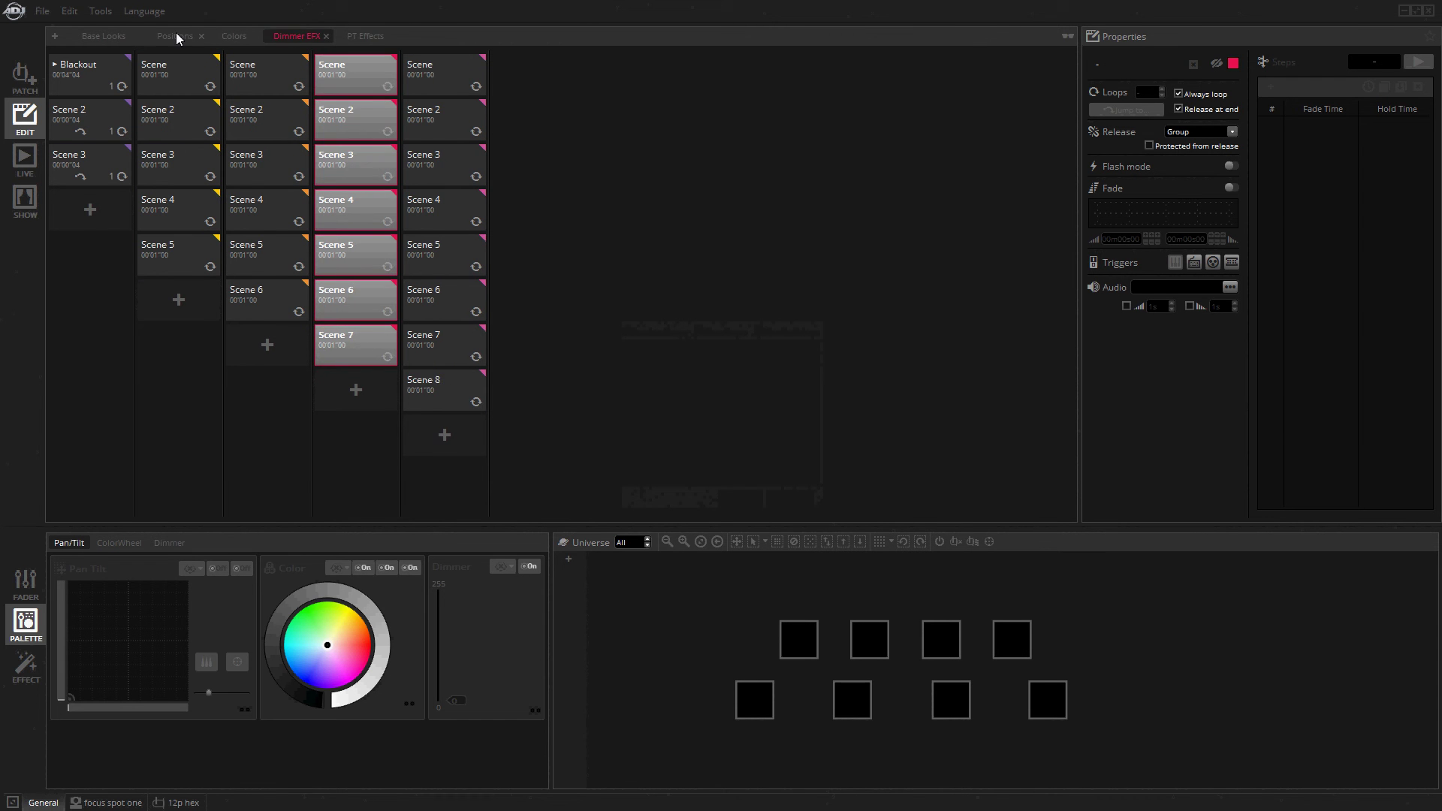
left_click(176, 33)
left_click(236, 37)
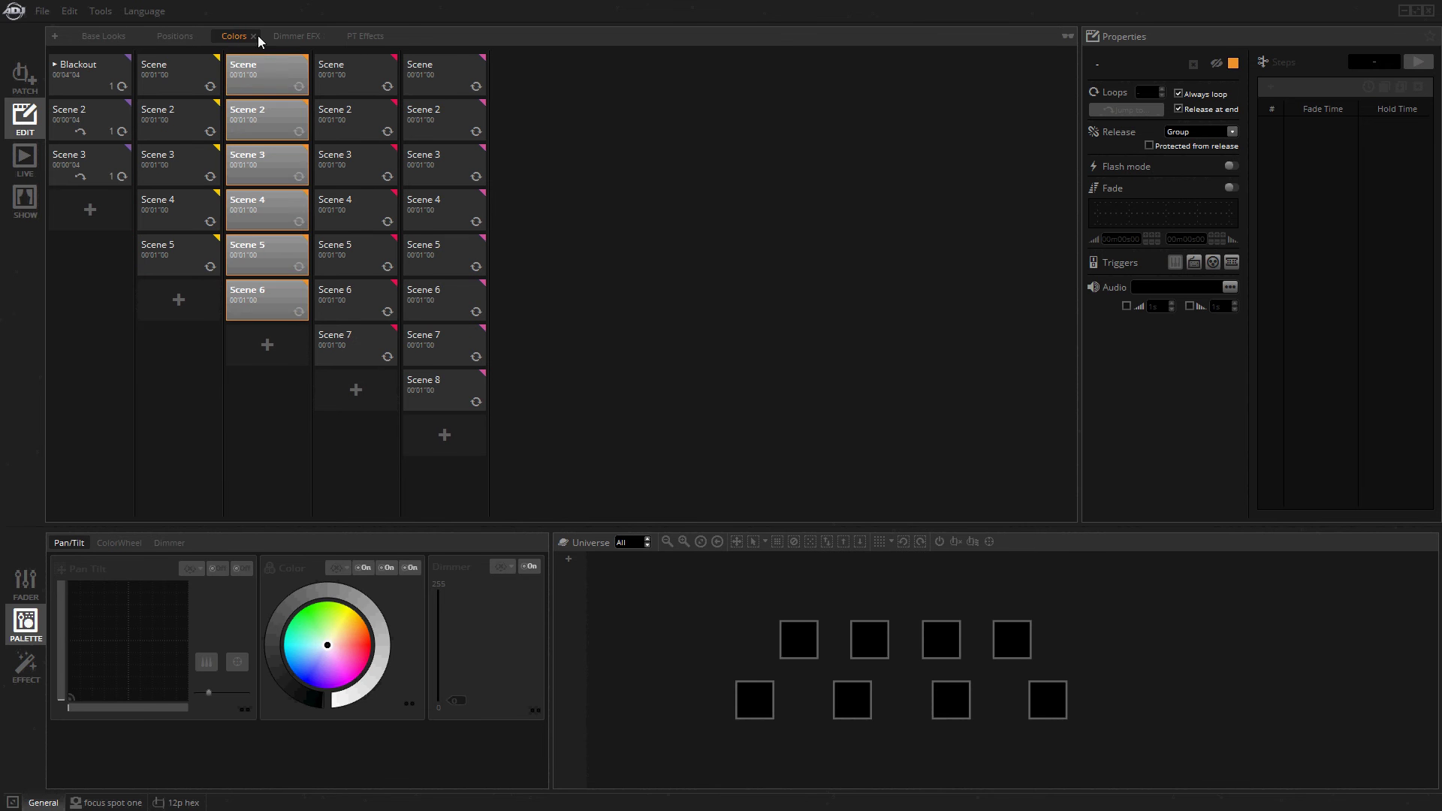
left_click(300, 37)
left_click(363, 39)
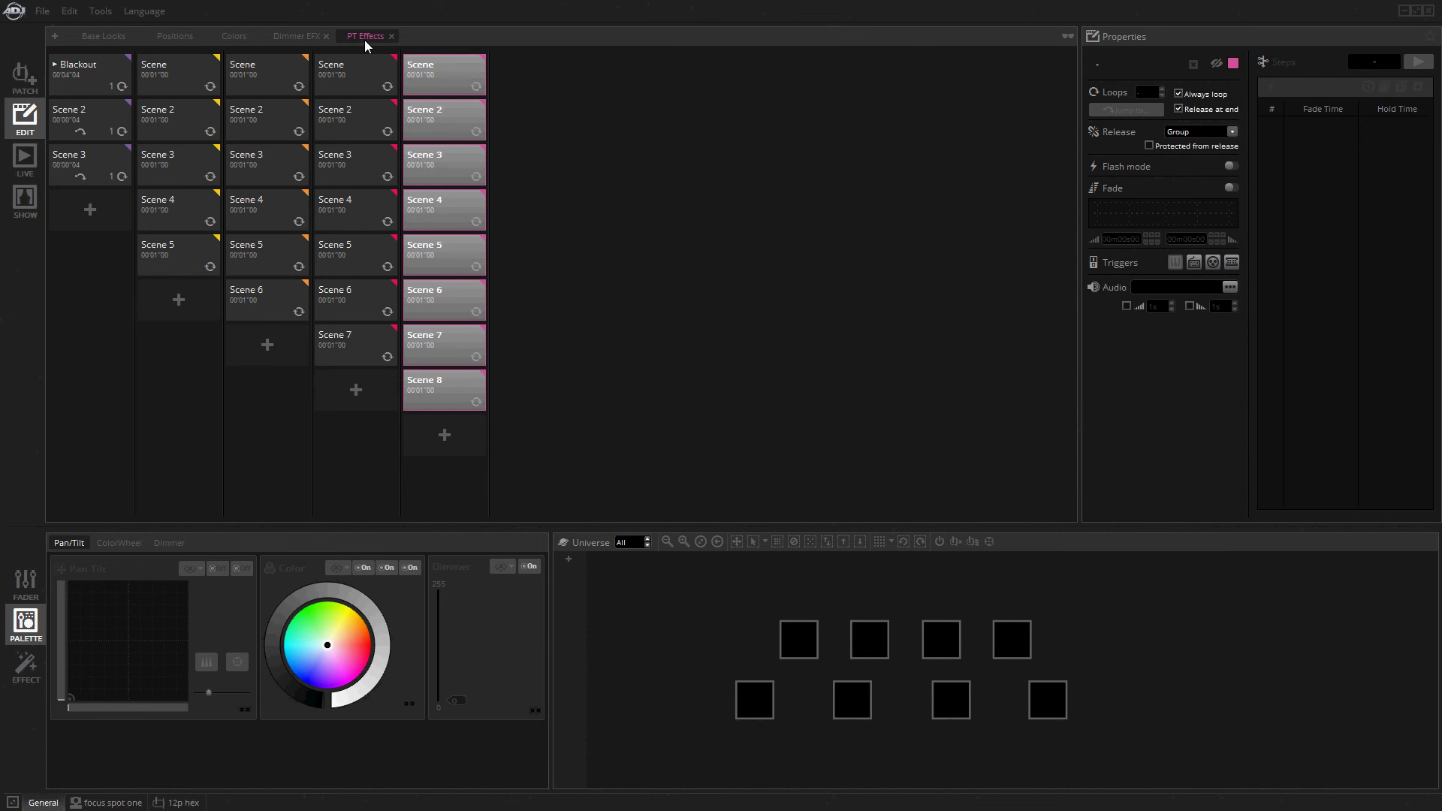
left_click(111, 35)
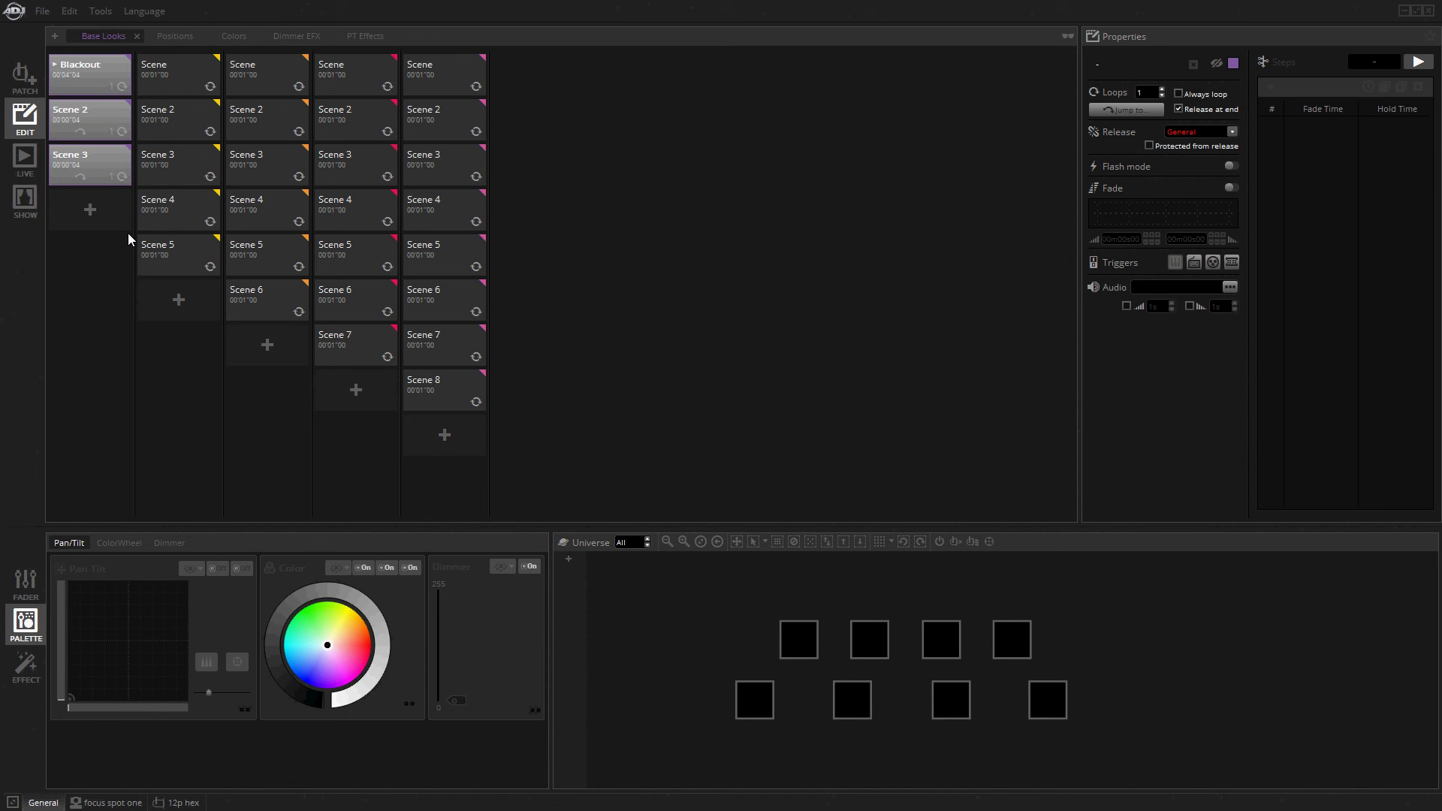
left_click(174, 35)
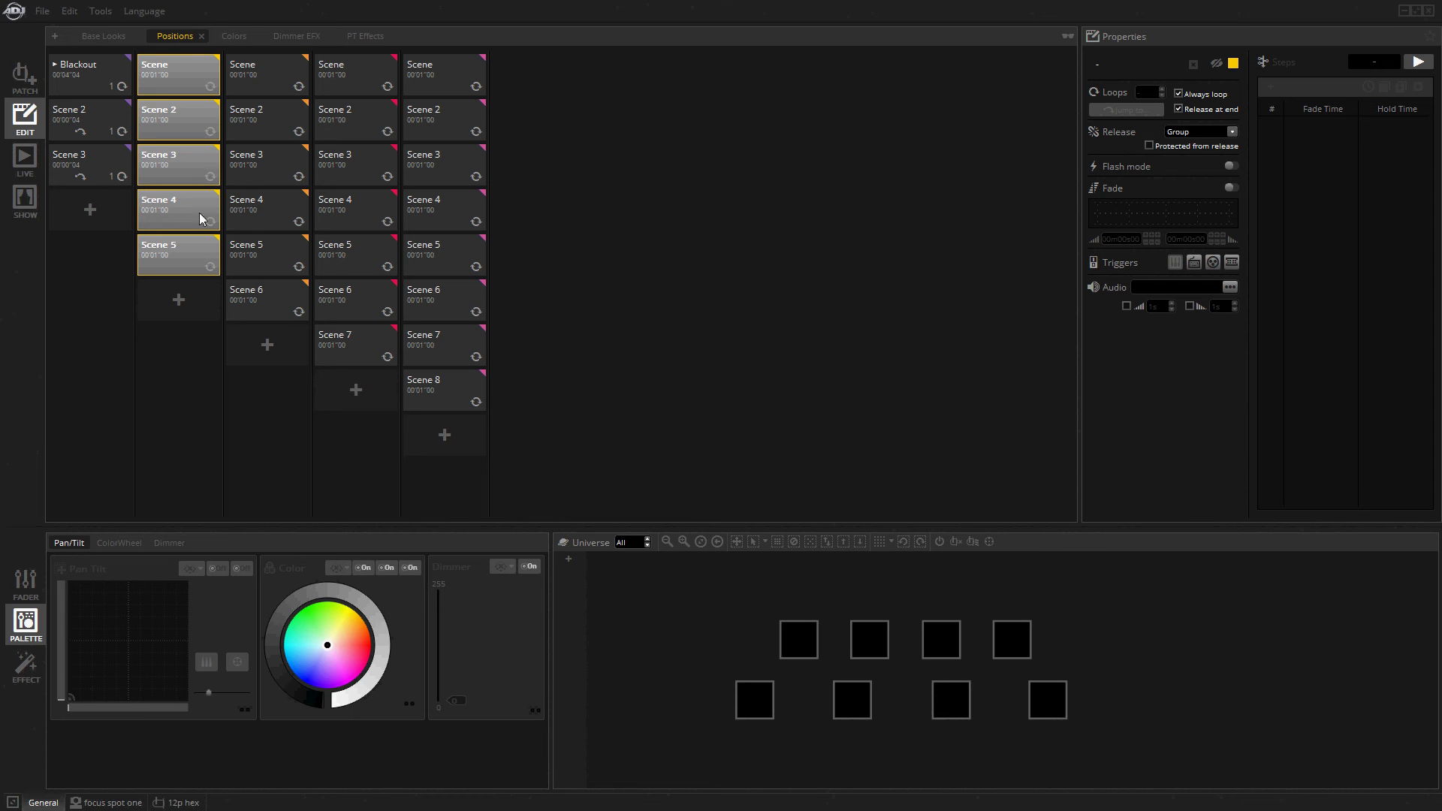
left_click(233, 36)
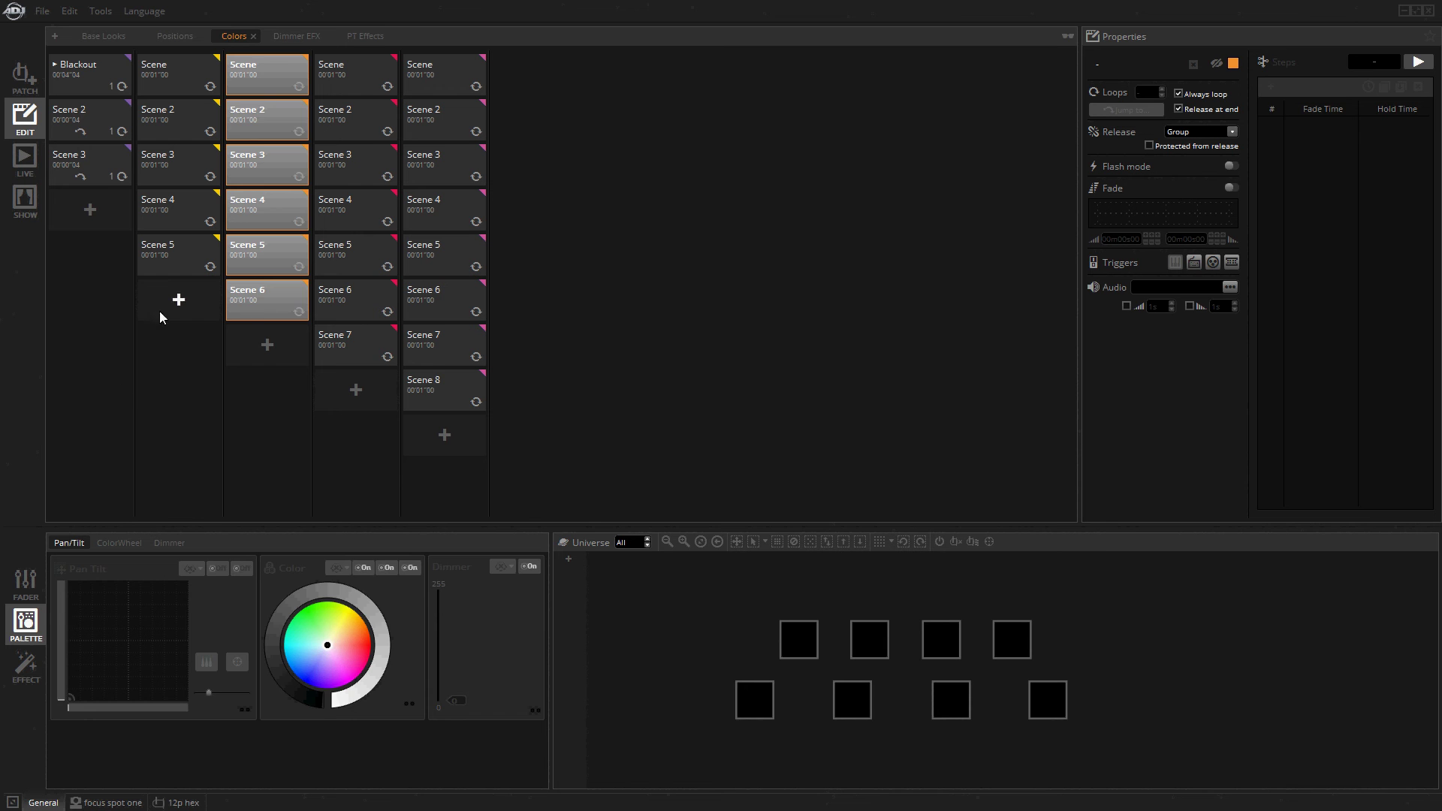
left_click(256, 81)
left_click(270, 119)
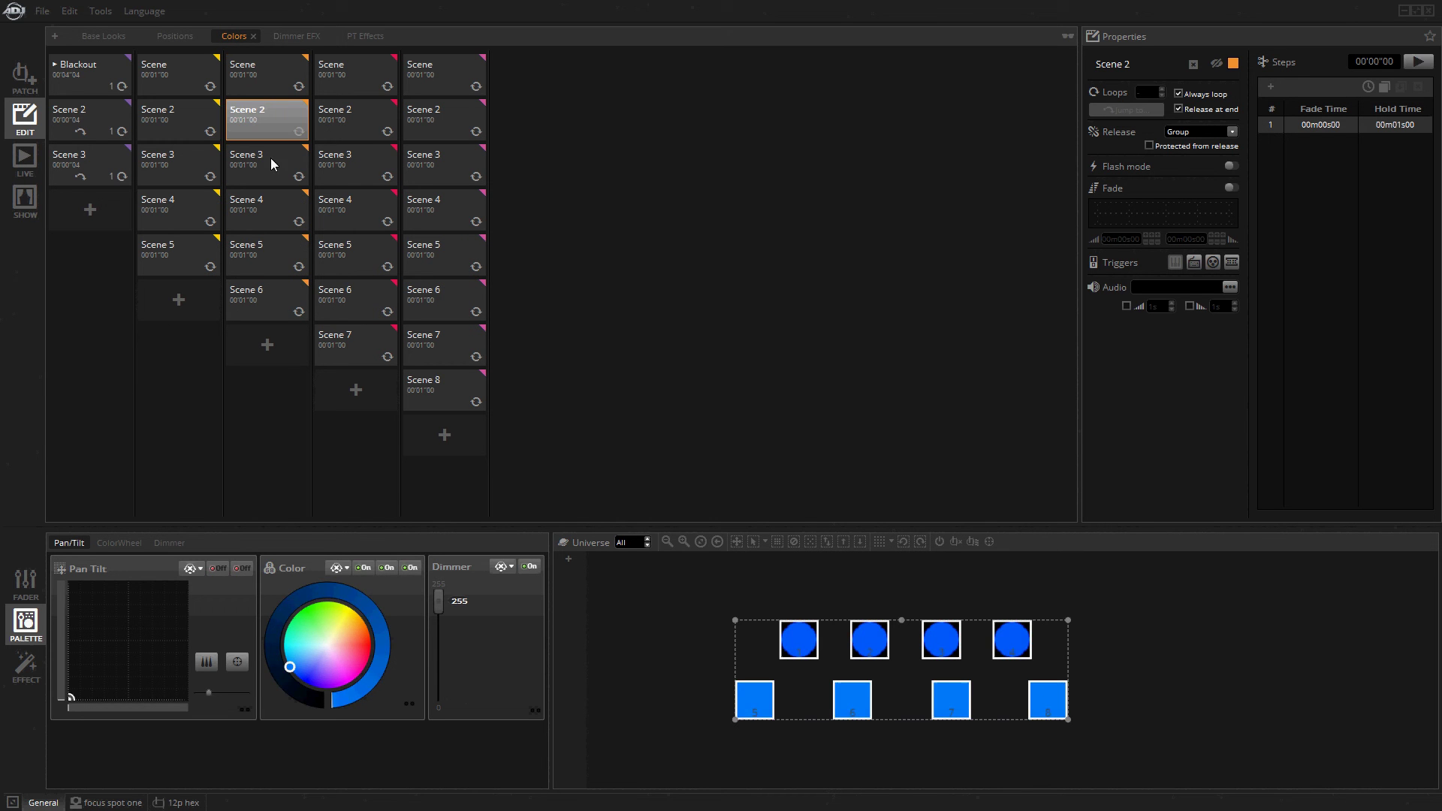
left_click(271, 157)
left_click(272, 227)
left_click(272, 254)
left_click(272, 302)
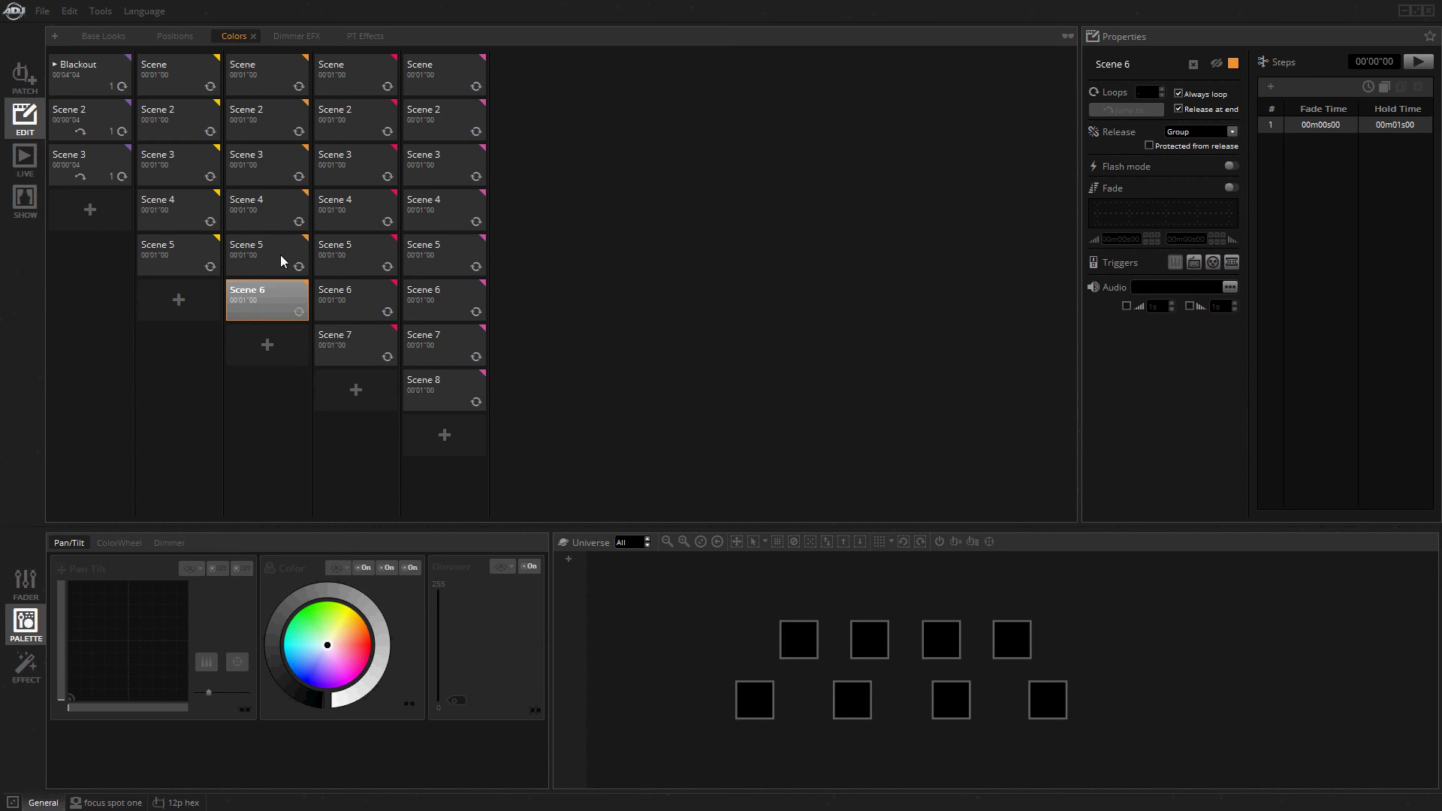
left_click(281, 253)
left_click(281, 202)
left_click(266, 123)
left_click(261, 87)
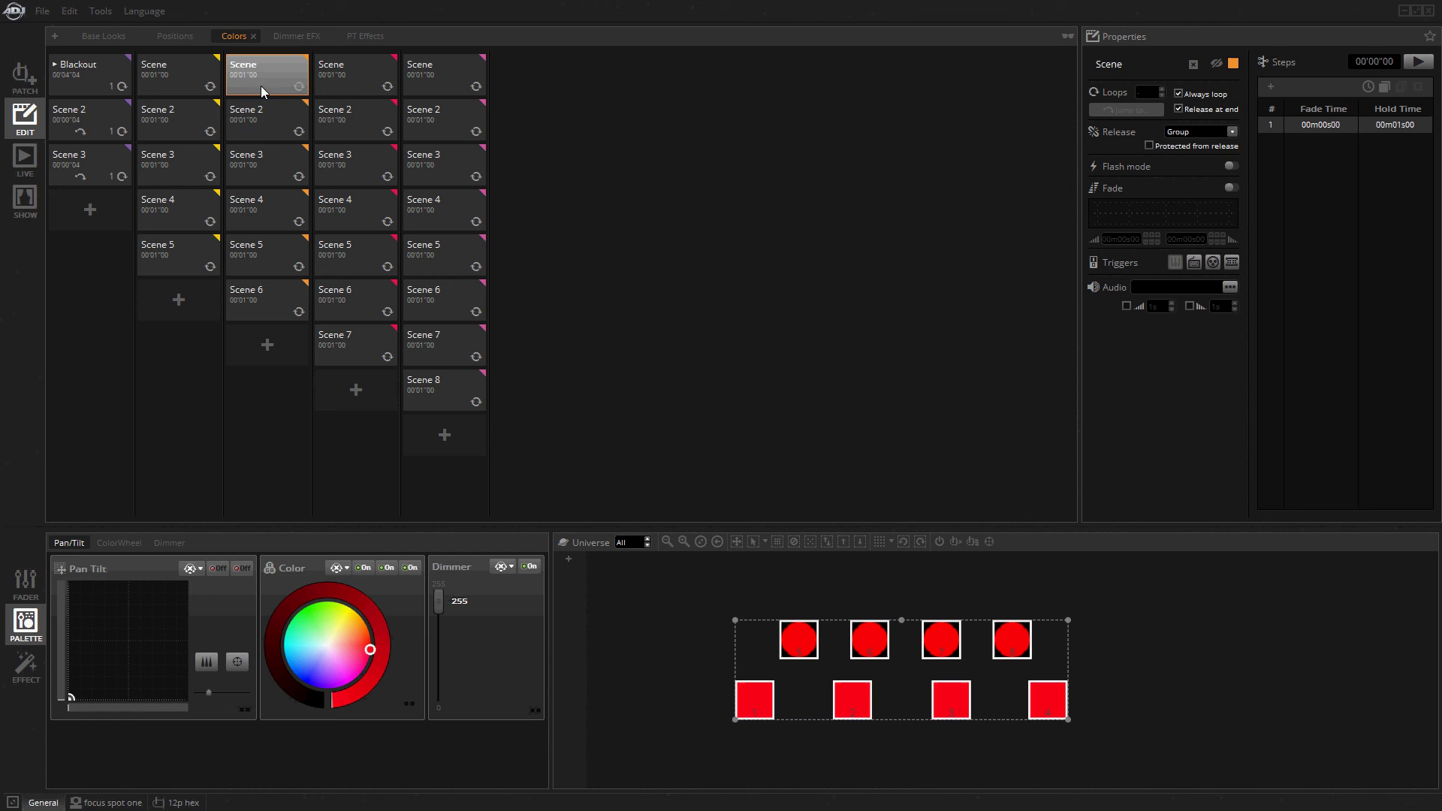
left_click(257, 134)
left_click(295, 36)
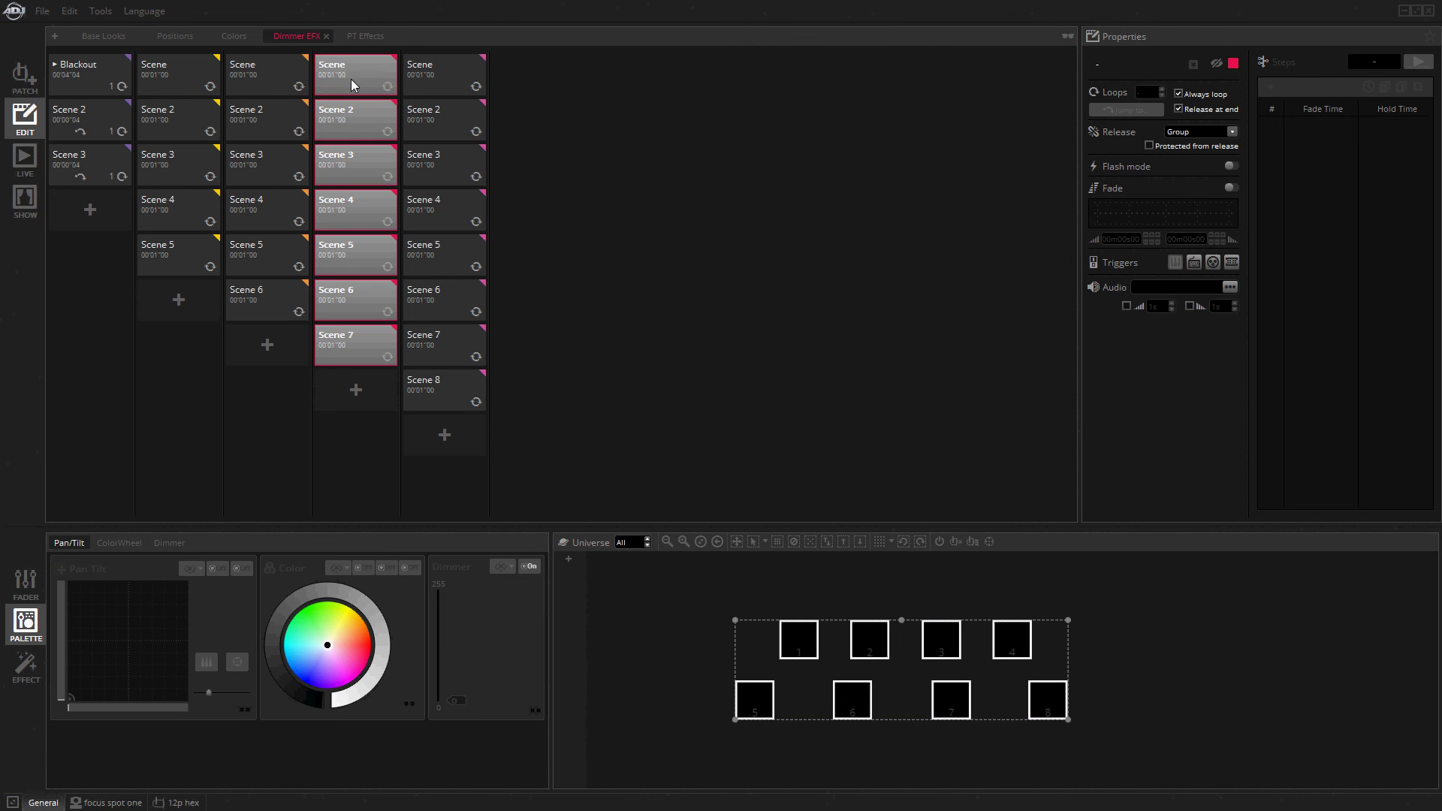
left_click(351, 79)
left_click(362, 125)
left_click(361, 169)
left_click(360, 251)
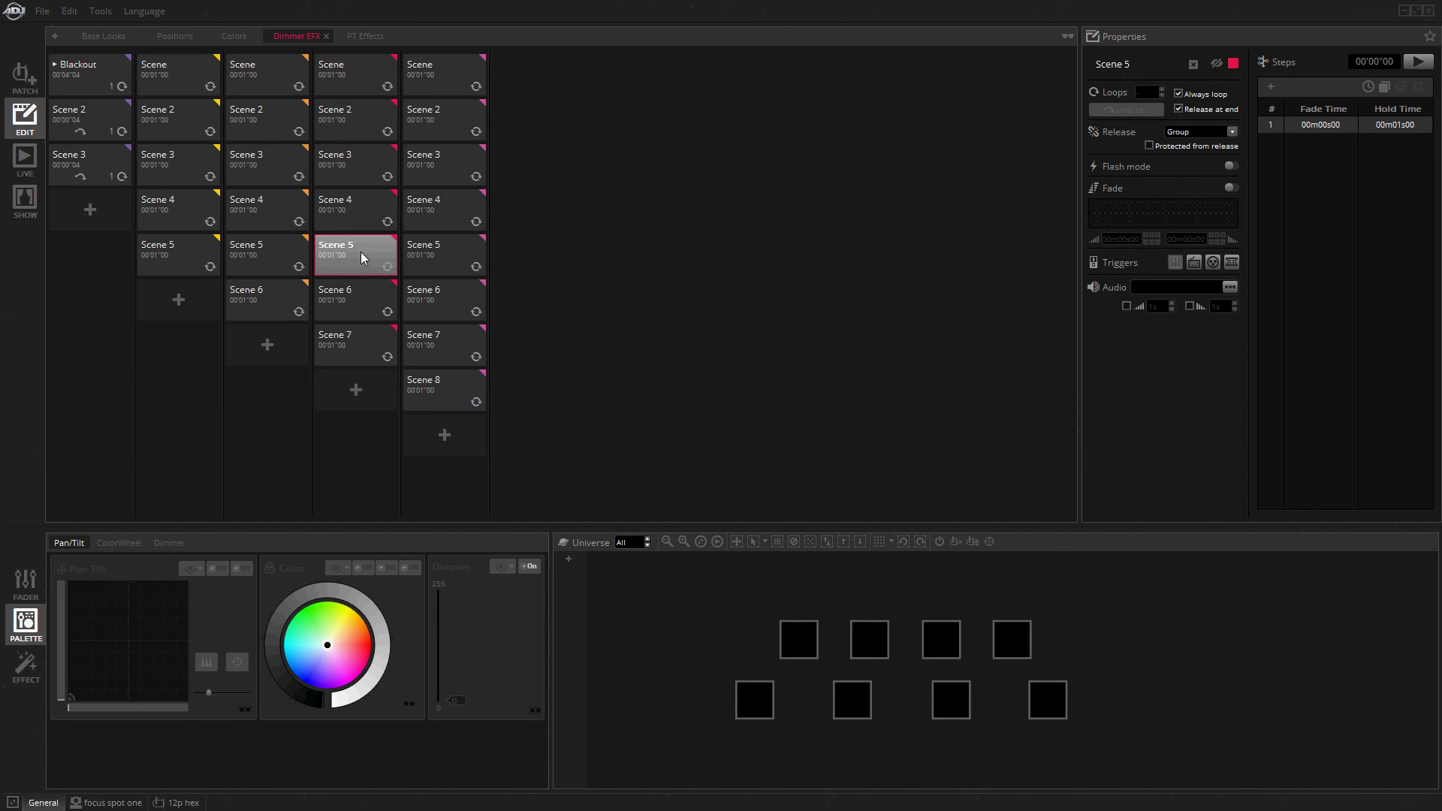
left_click(427, 79)
left_click(446, 130)
left_click(449, 171)
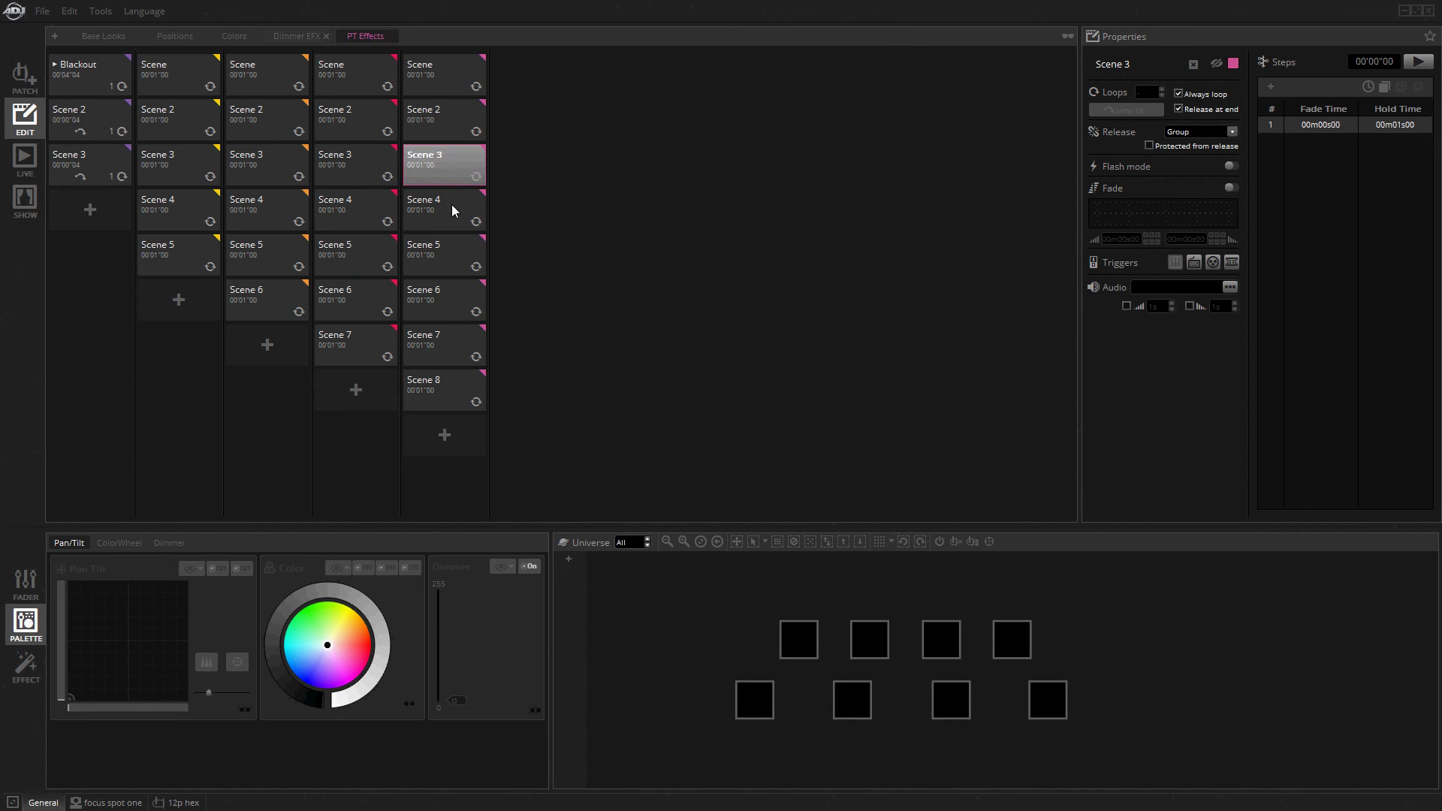
left_click(454, 249)
left_click(439, 254, "ctrl")
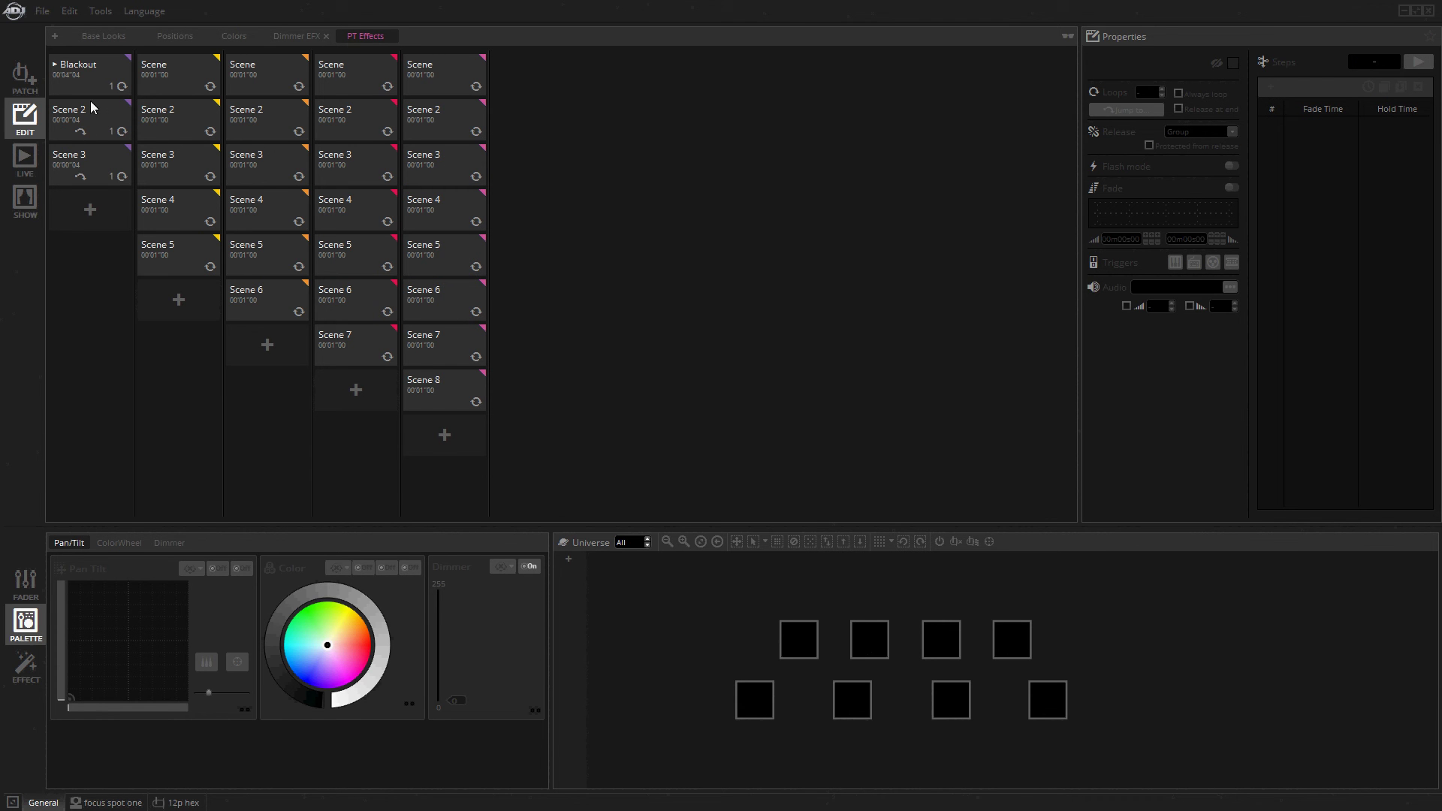
Preview the first Positions scene, glance at Tools and the Show page, then enter Live
left_click(164, 74)
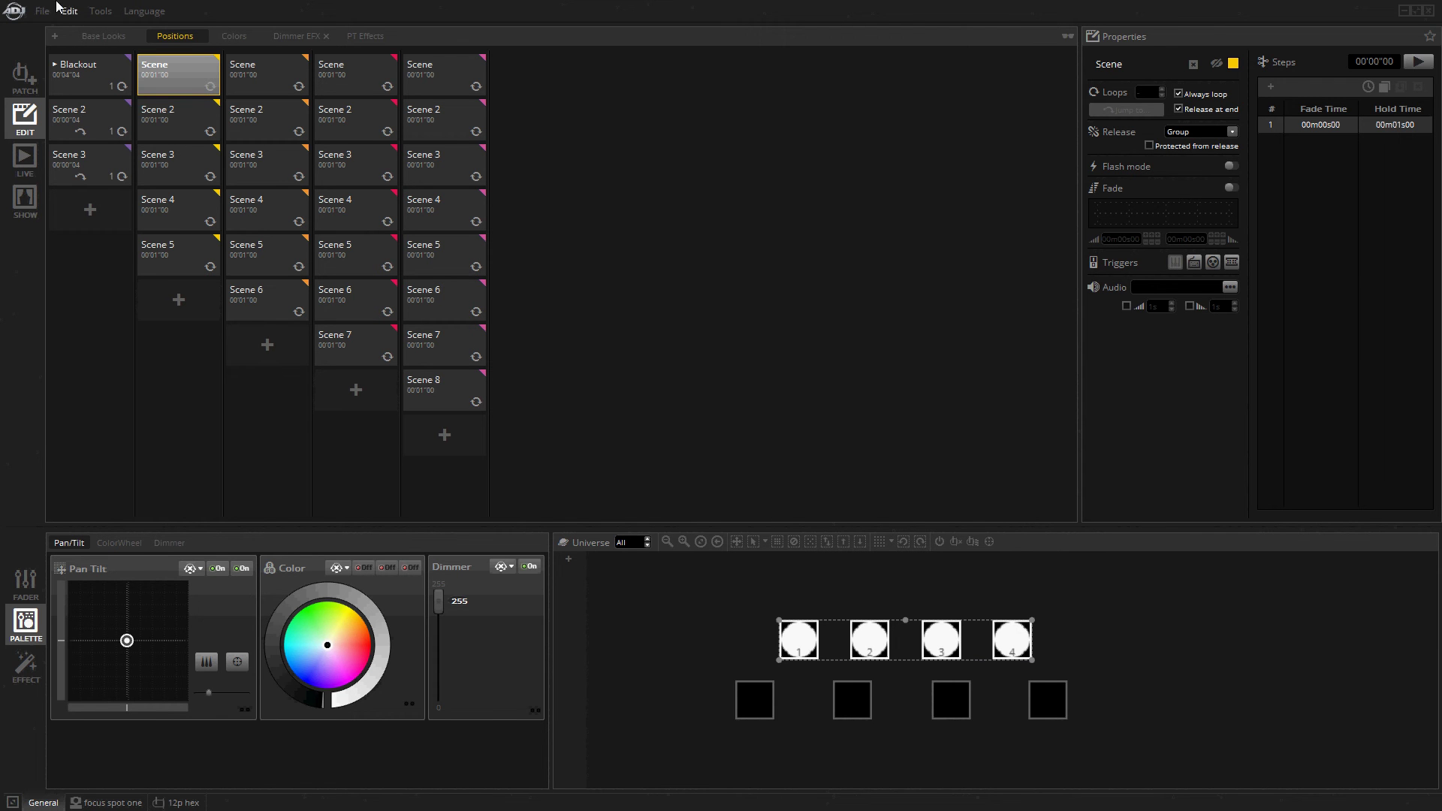
left_click(100, 12)
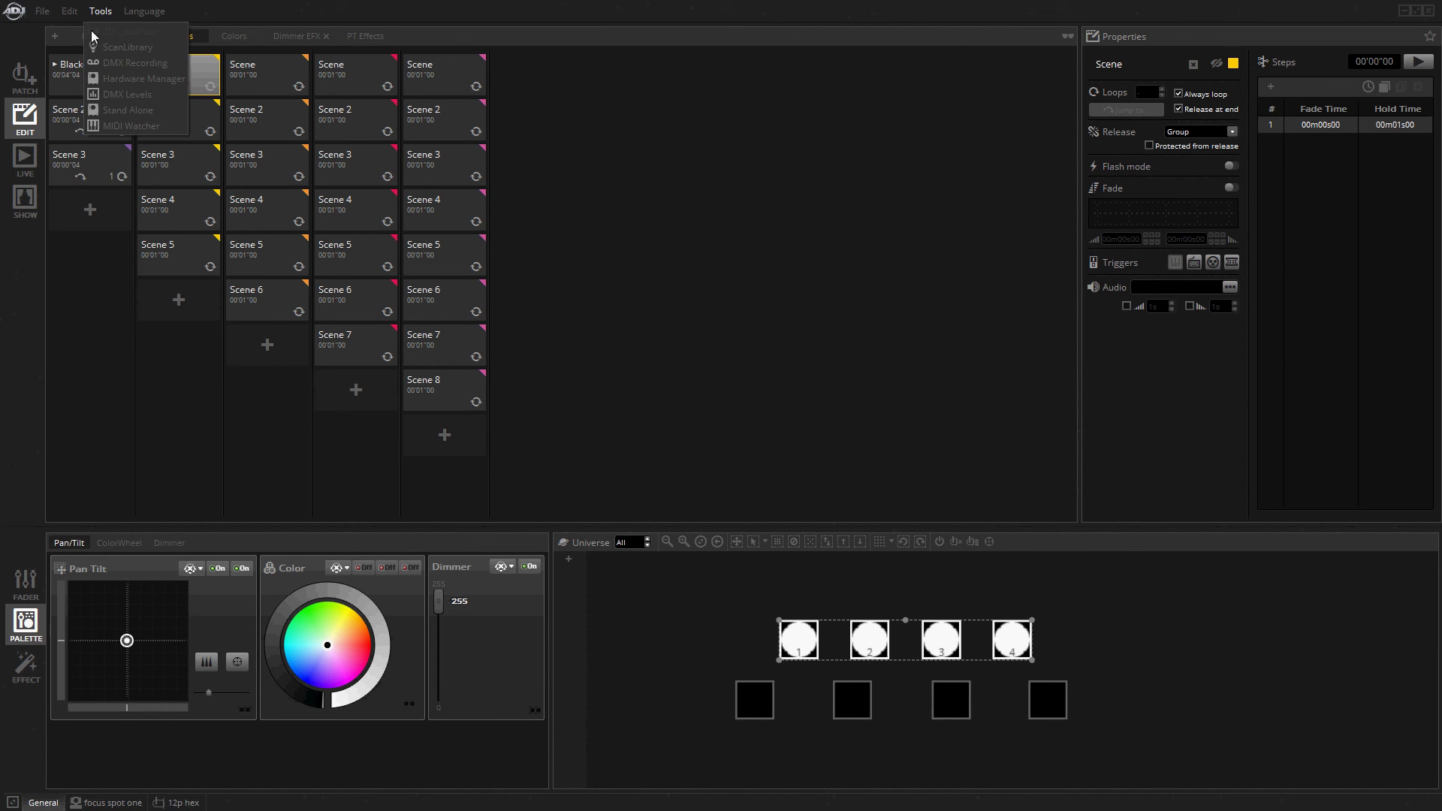
left_click(630, 120)
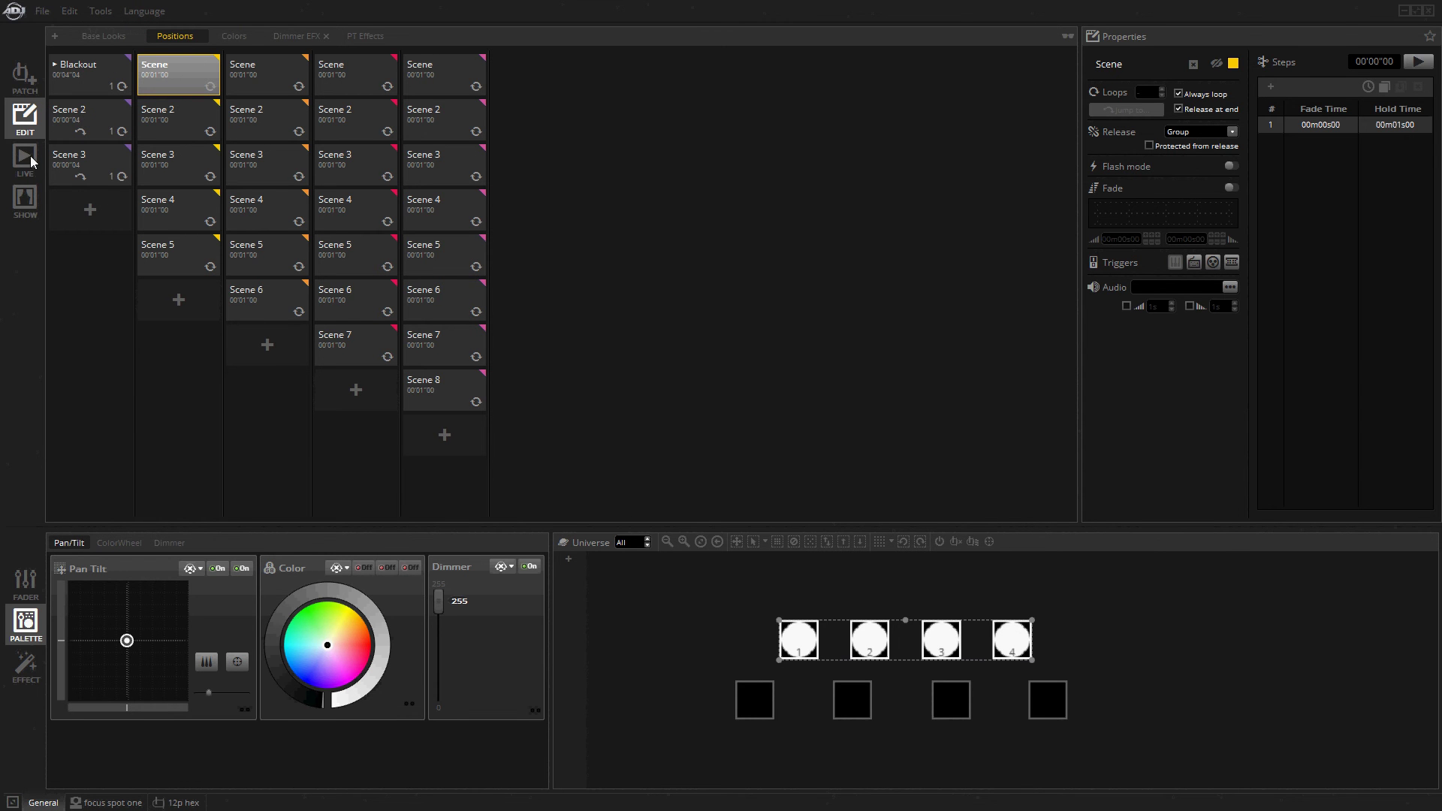
left_click(24, 209)
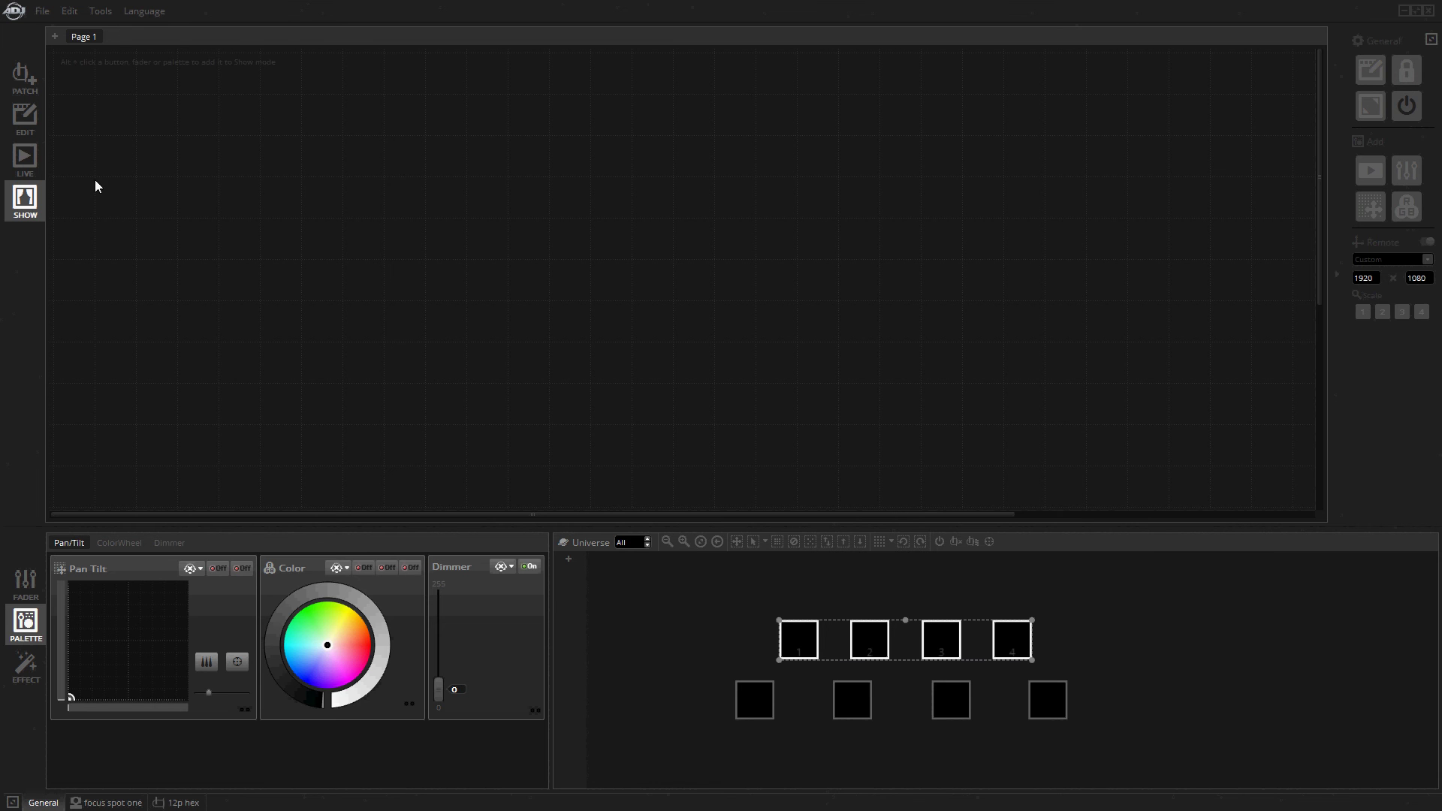
left_click(24, 164)
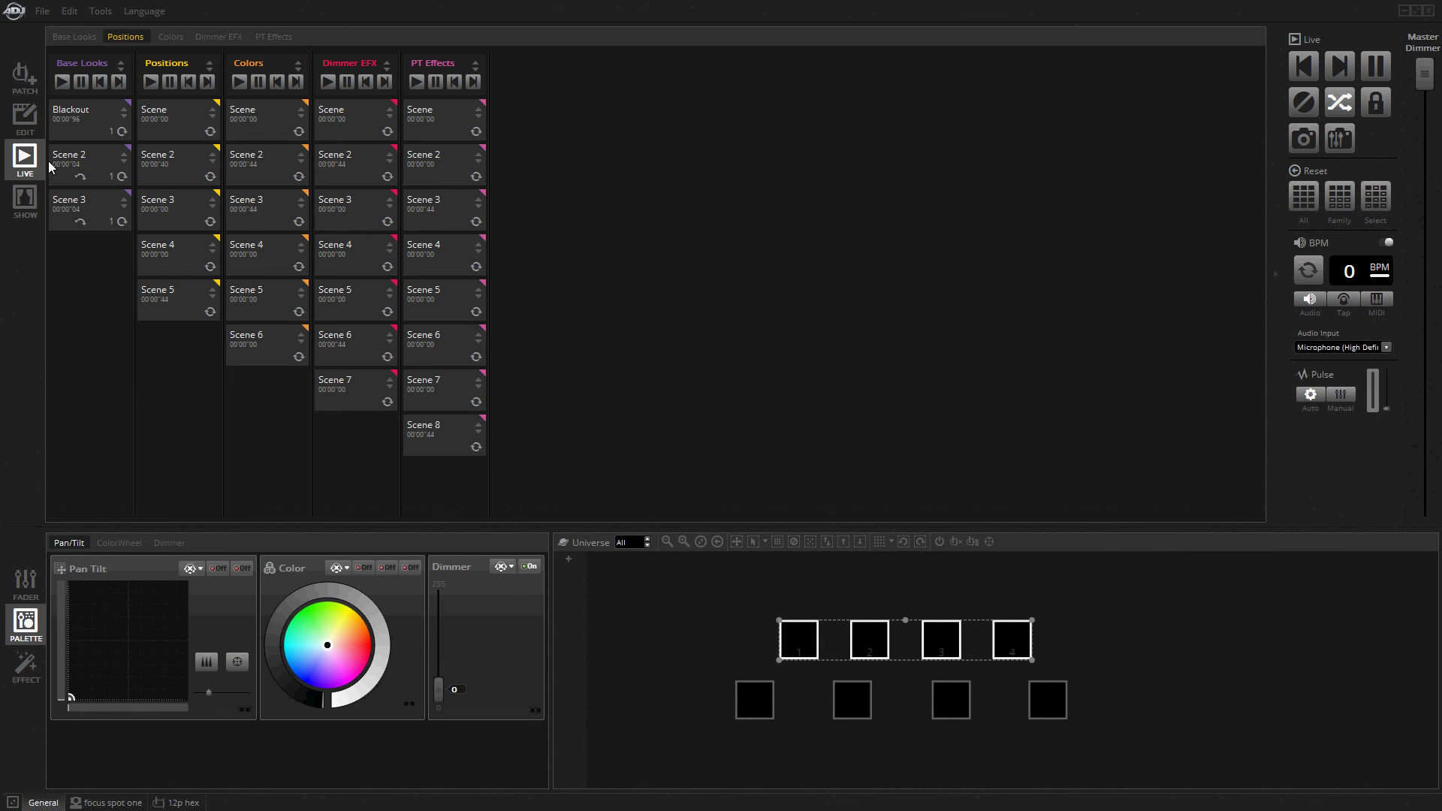
Trigger Base Looks Scenes 2 and 3, black out, then restart Scene 2
left_click(98, 161)
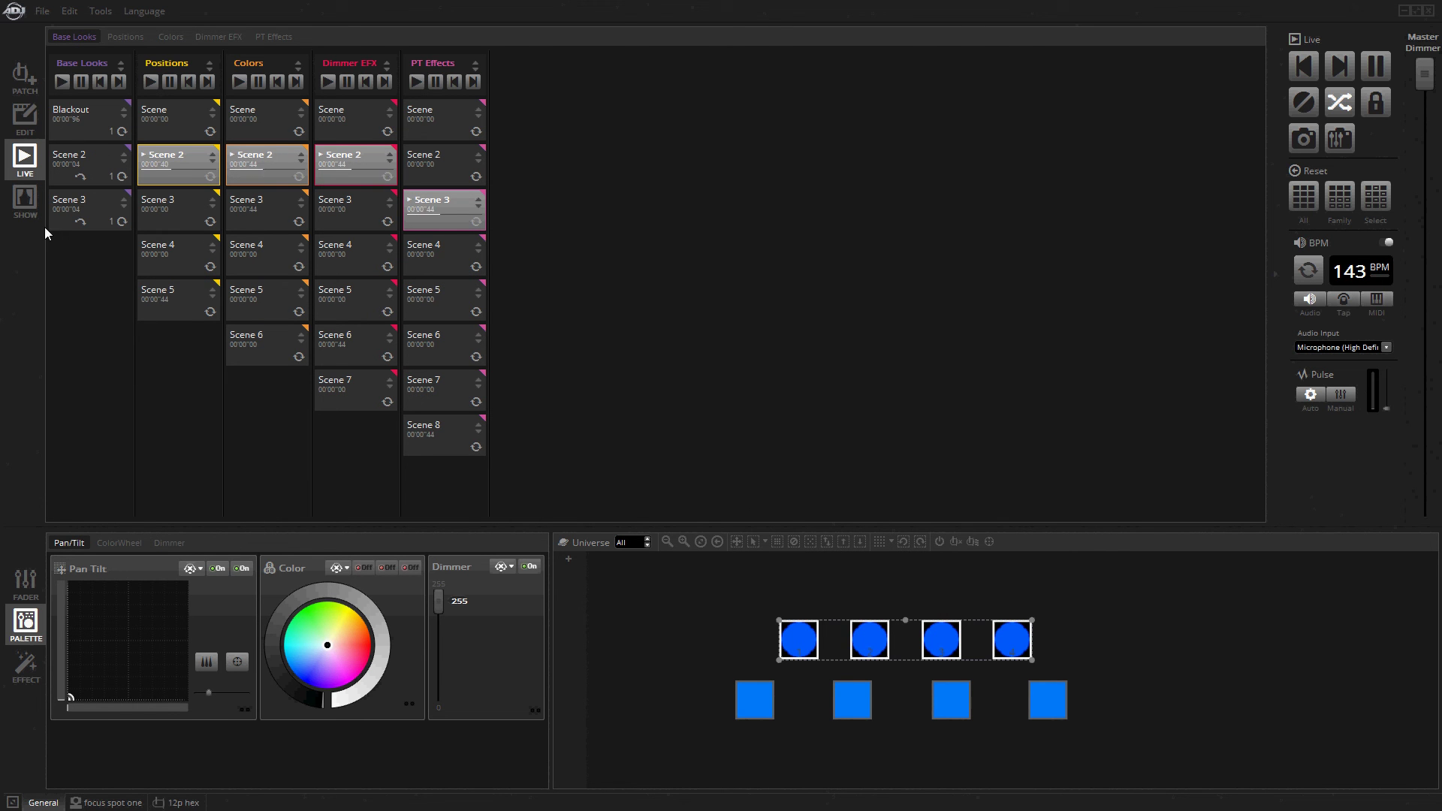
left_click(82, 210)
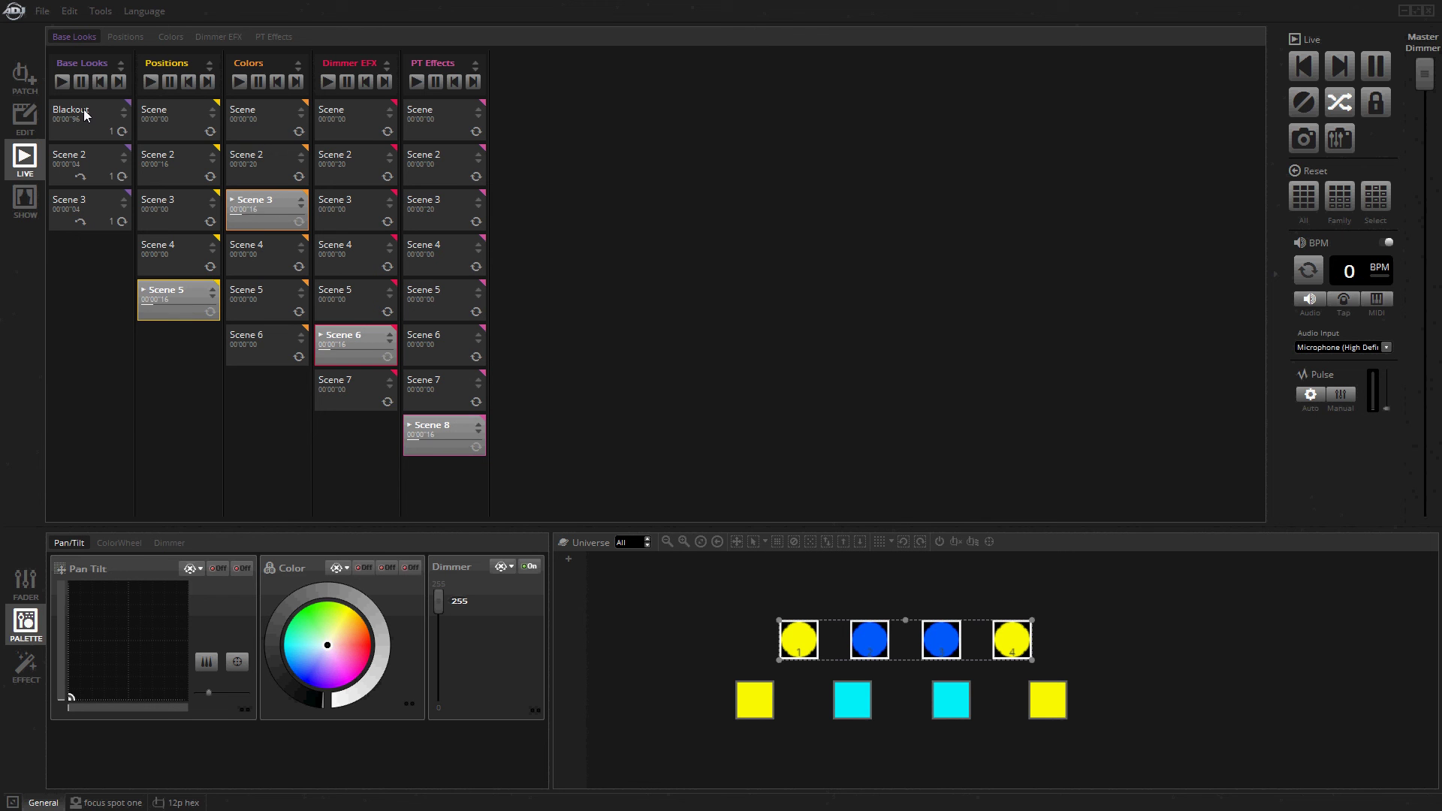
left_click(116, 122)
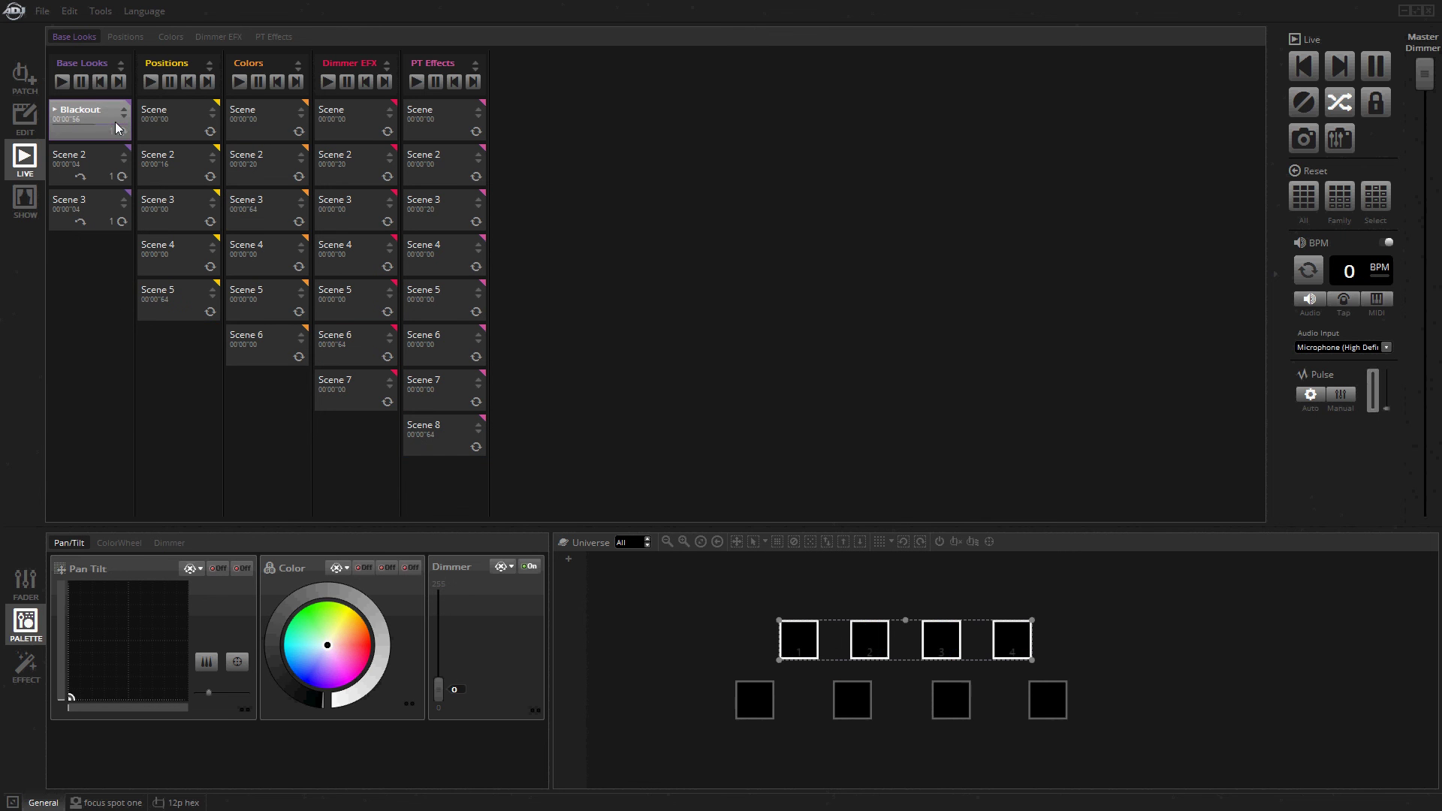
left_click(103, 177)
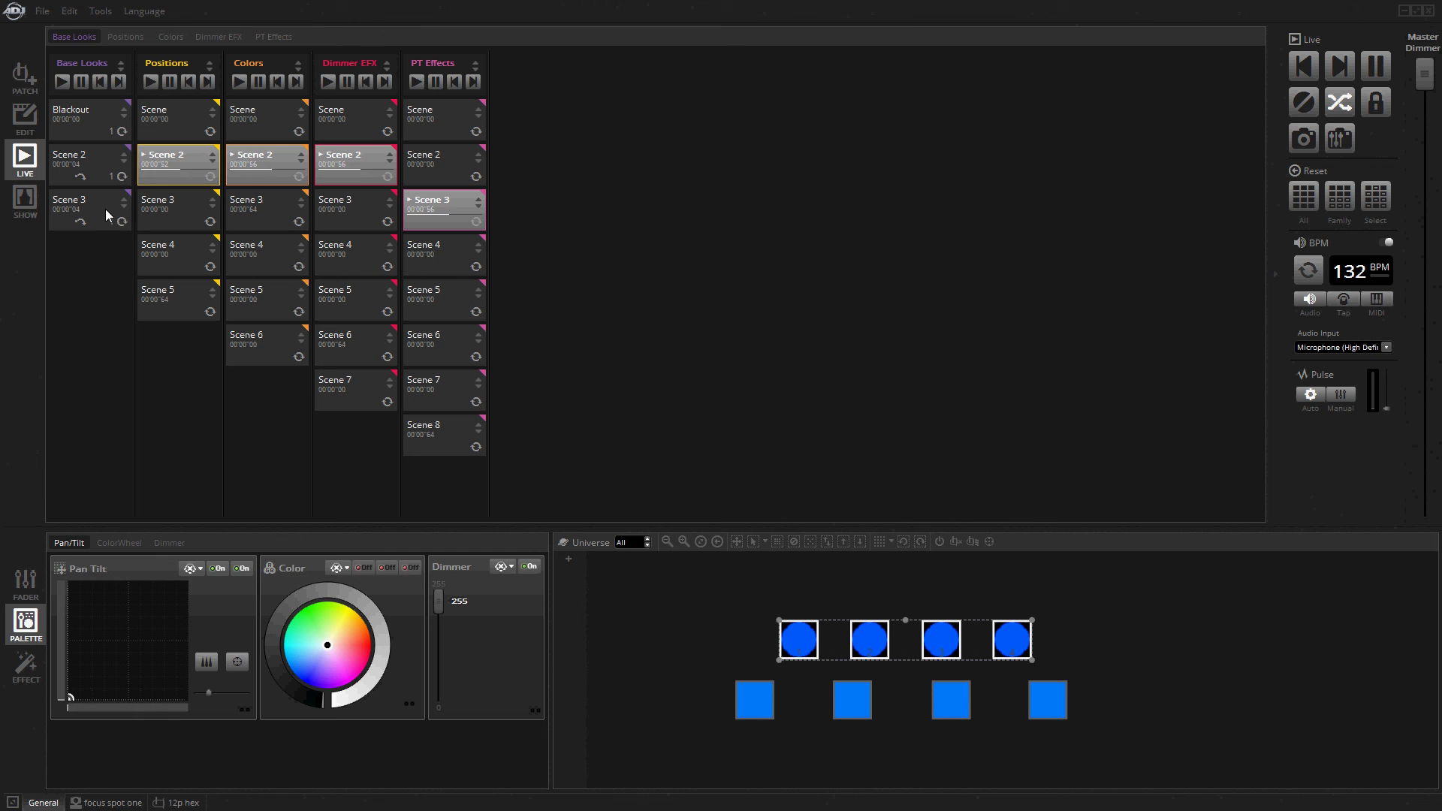
Override colours through Colors Scenes 3 to 6 and dim the master to 87
left_click(281, 221)
left_click(280, 259)
left_click(271, 310)
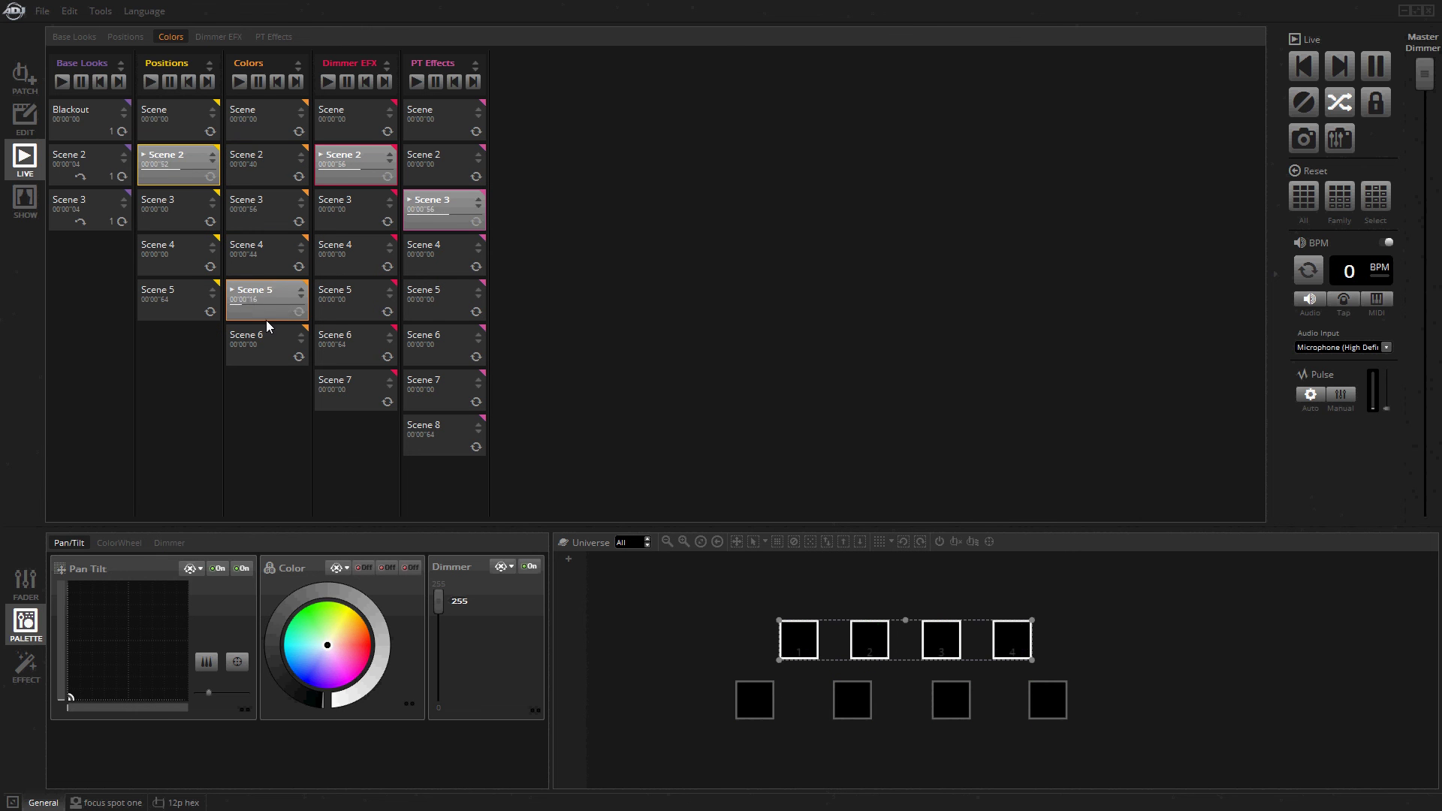
left_click(260, 342)
mouse_move(1424, 74)
left_mouse_down()
mouse_move(1425, 257)
mouse_move(1425, 101)
left_mouse_up()
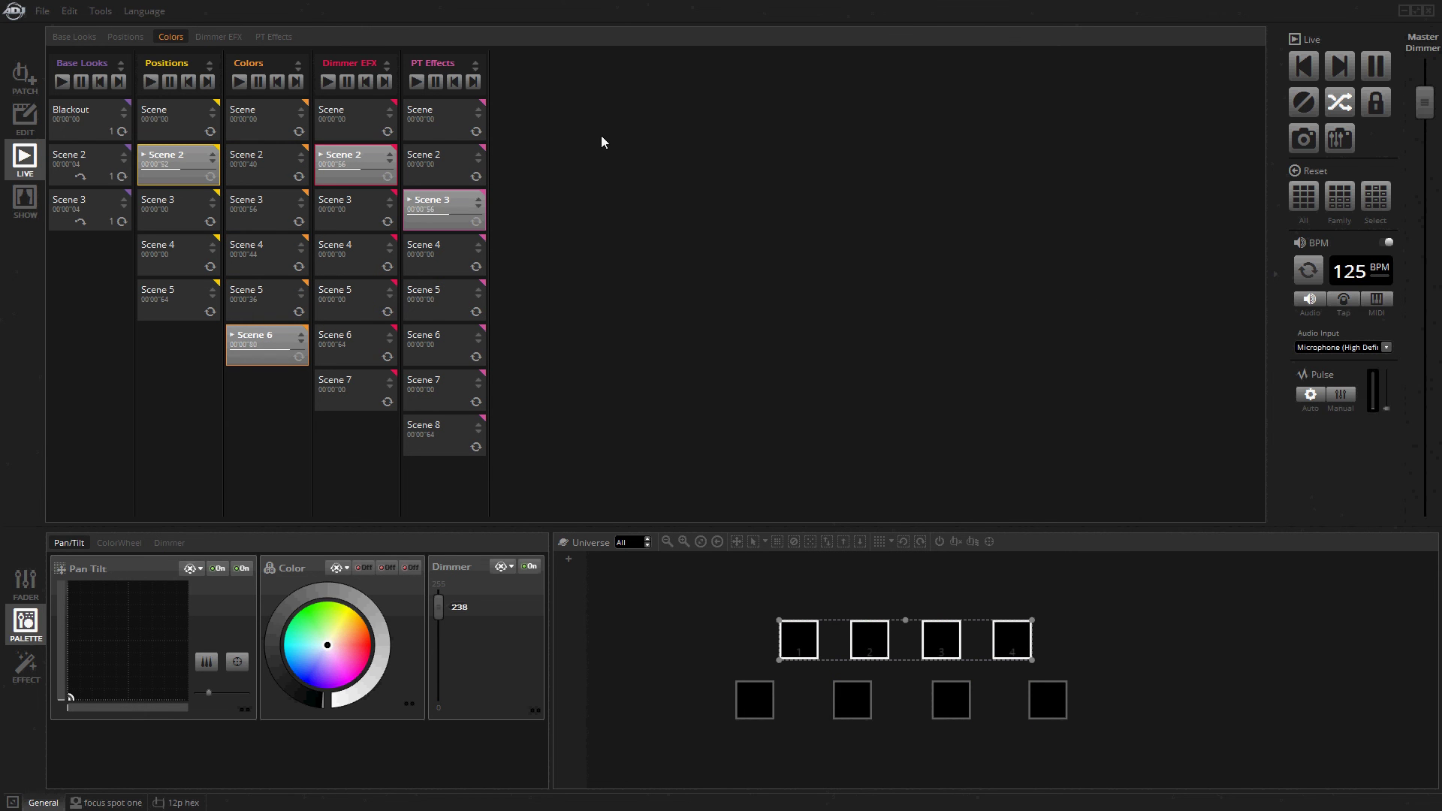
Apply the red colour scene at full output, stopping and restarting it
left_click(267, 117)
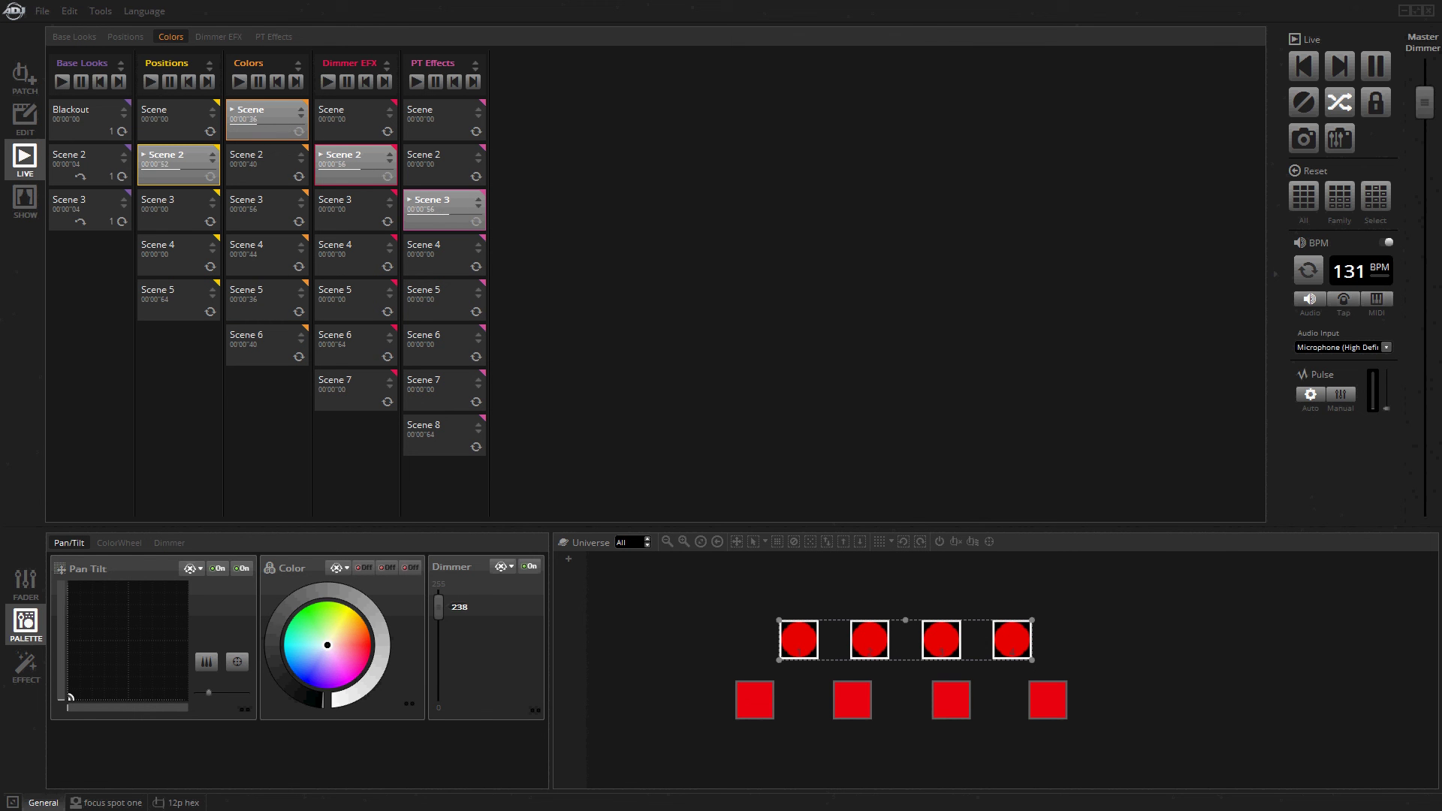
mouse_move(1424, 102)
left_mouse_down()
mouse_move(1437, 30)
mouse_move(1424, 102)
left_mouse_up()
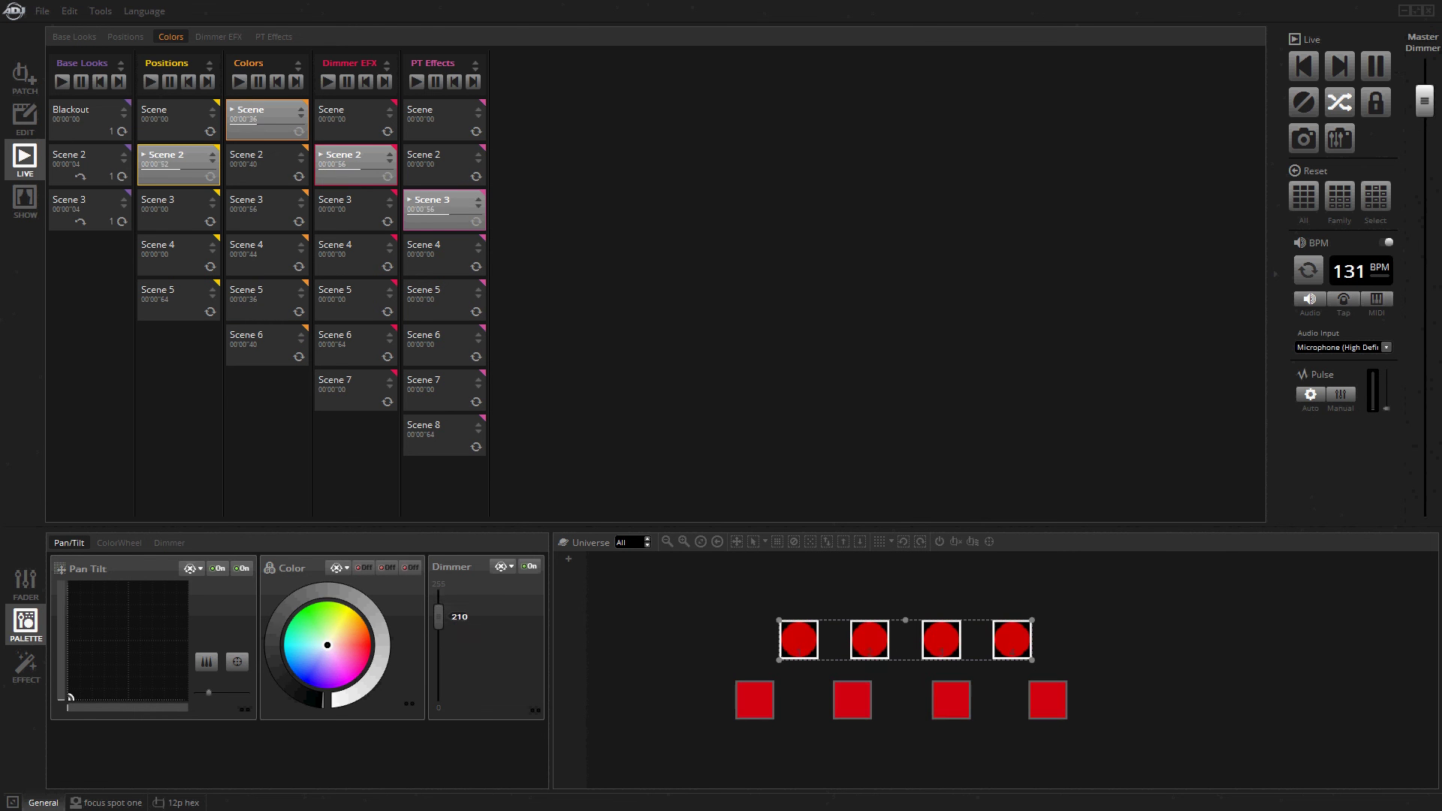
left_click(299, 131)
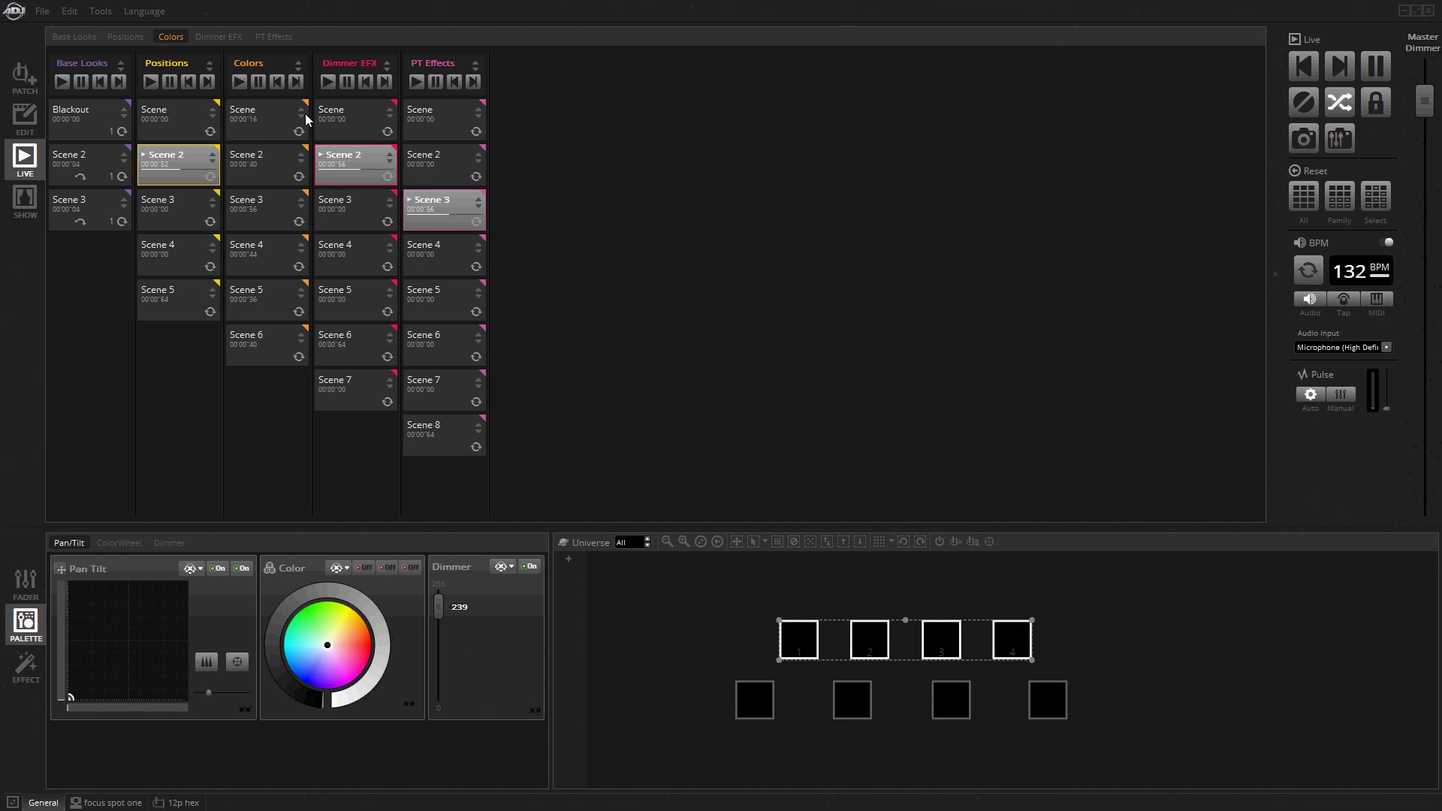
left_click(299, 131)
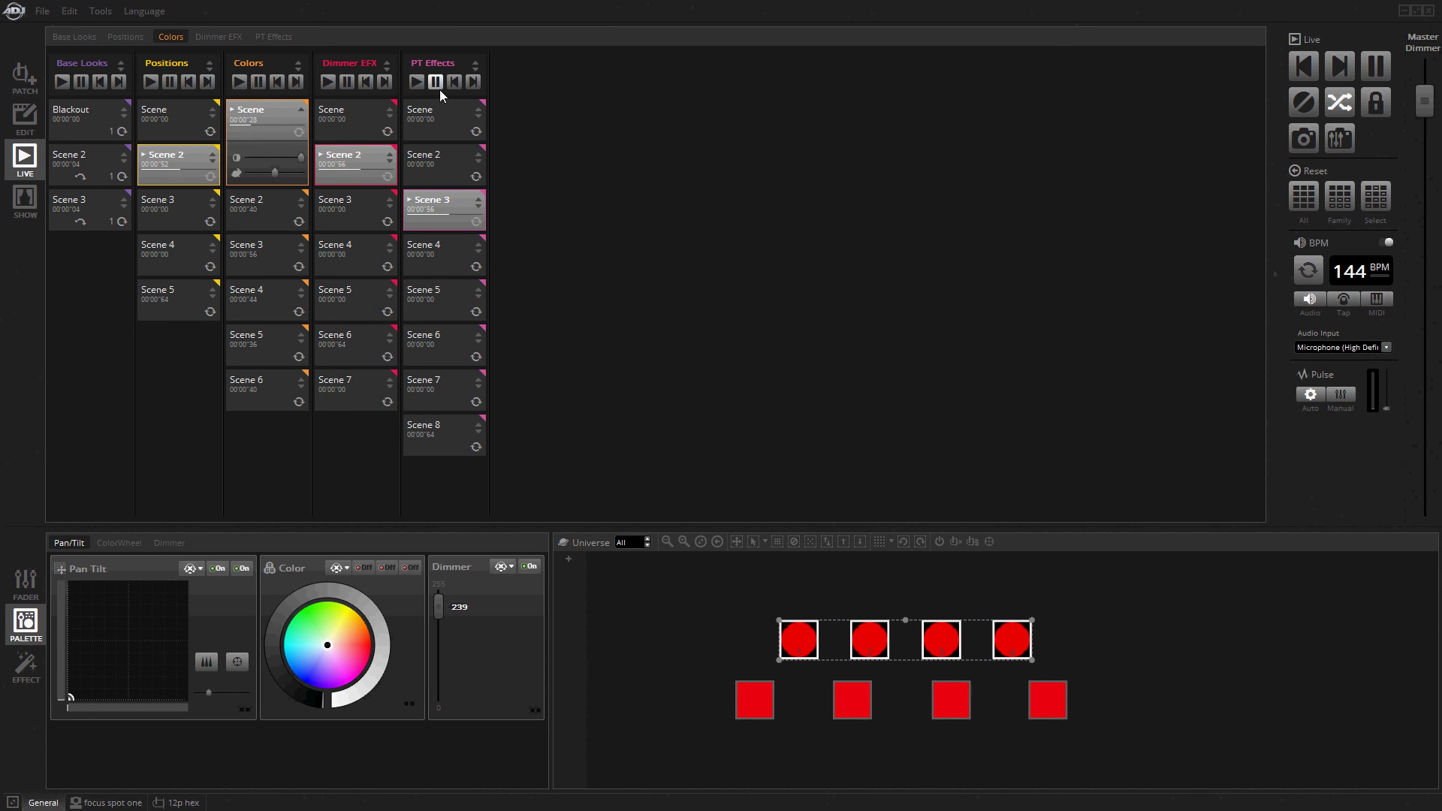
Pause and resume playback, then colour the middle two focus spot one fixtures yellow
left_click(1376, 82)
left_click(1376, 75)
left_click(106, 803)
left_click_drag(1031, 588, 1162, 656)
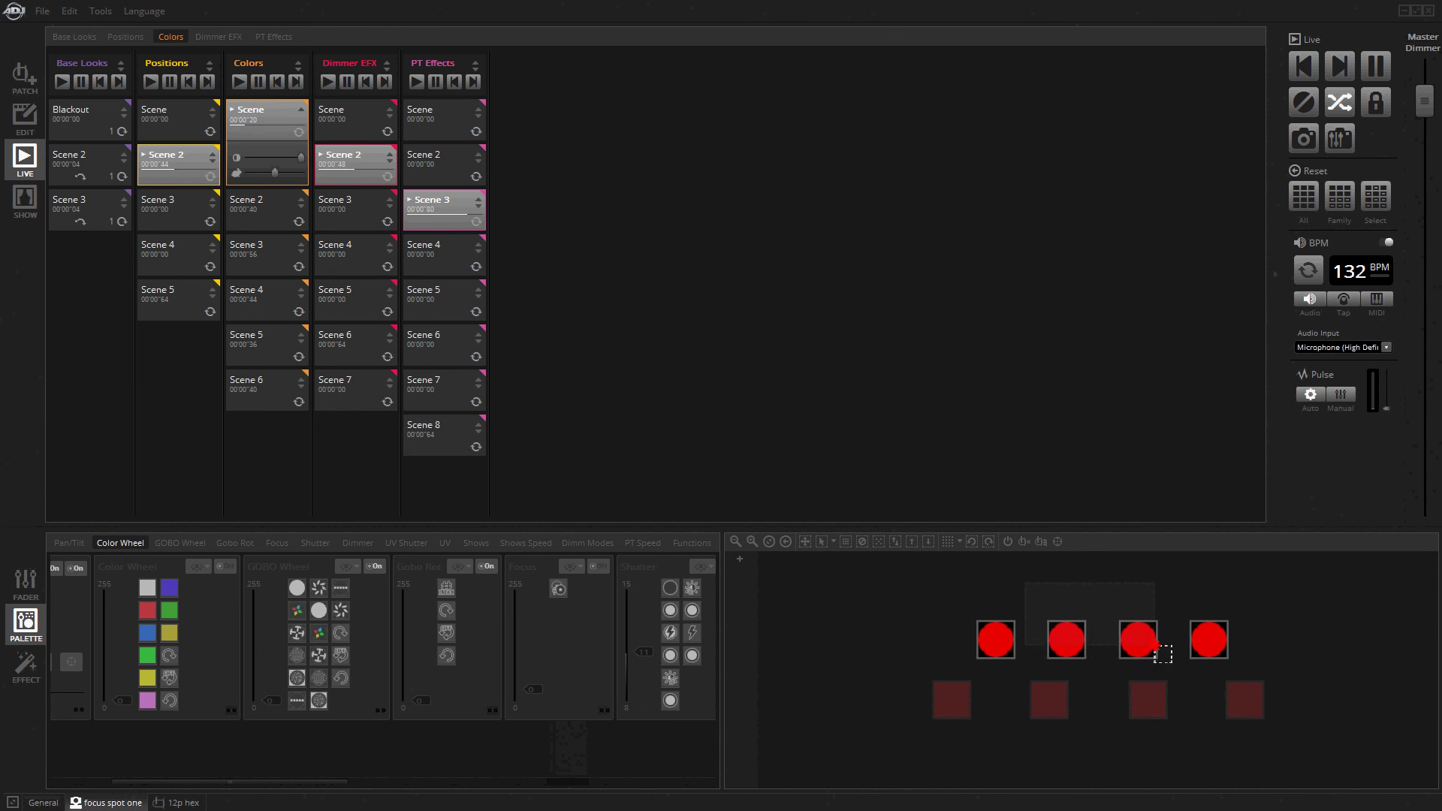
left_click(175, 626)
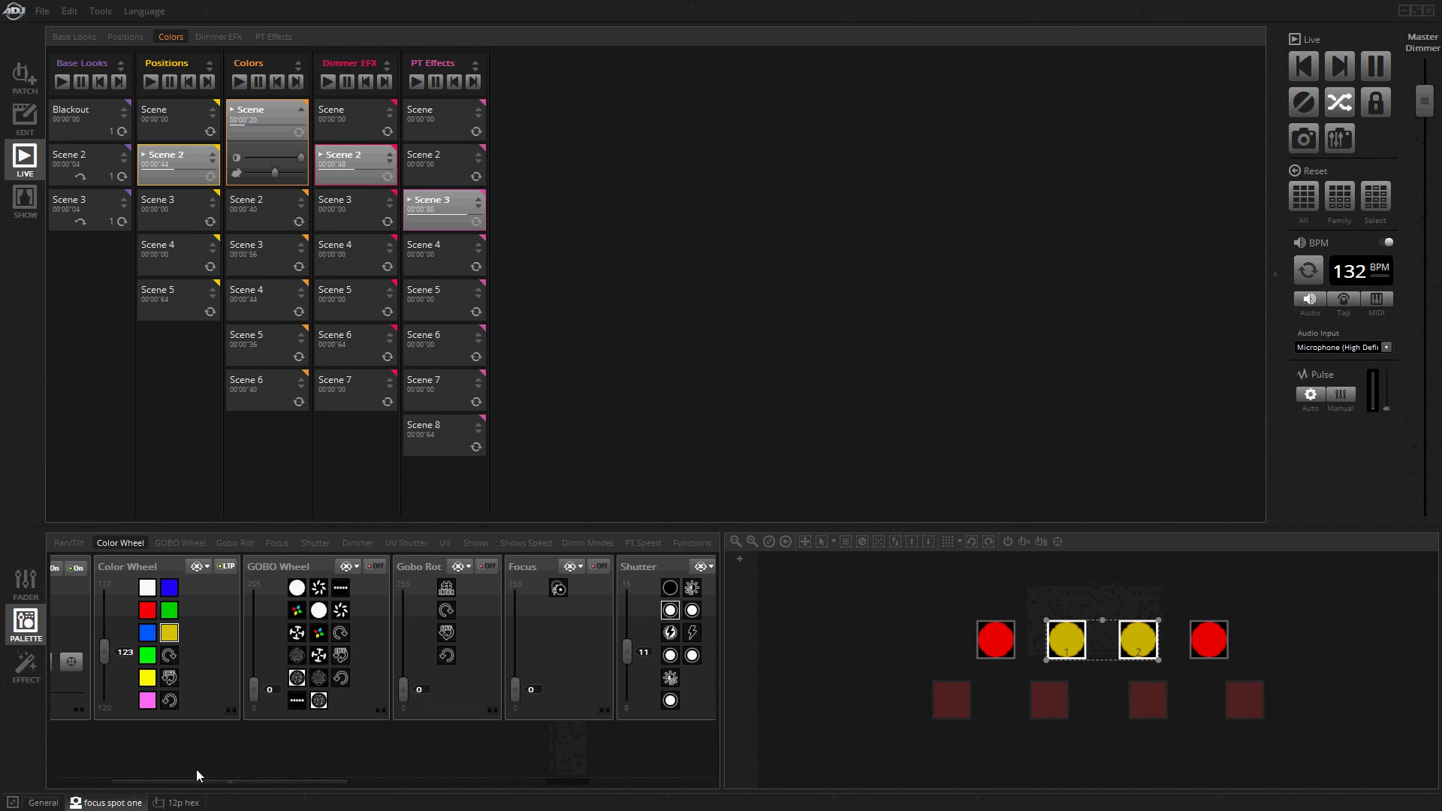
Turn the middle two lower fixtures yellow with the General colour wheel, then deselect
left_click(43, 803)
left_click_drag(1020, 764, 850, 702)
left_click_drag(392, 659, 411, 536)
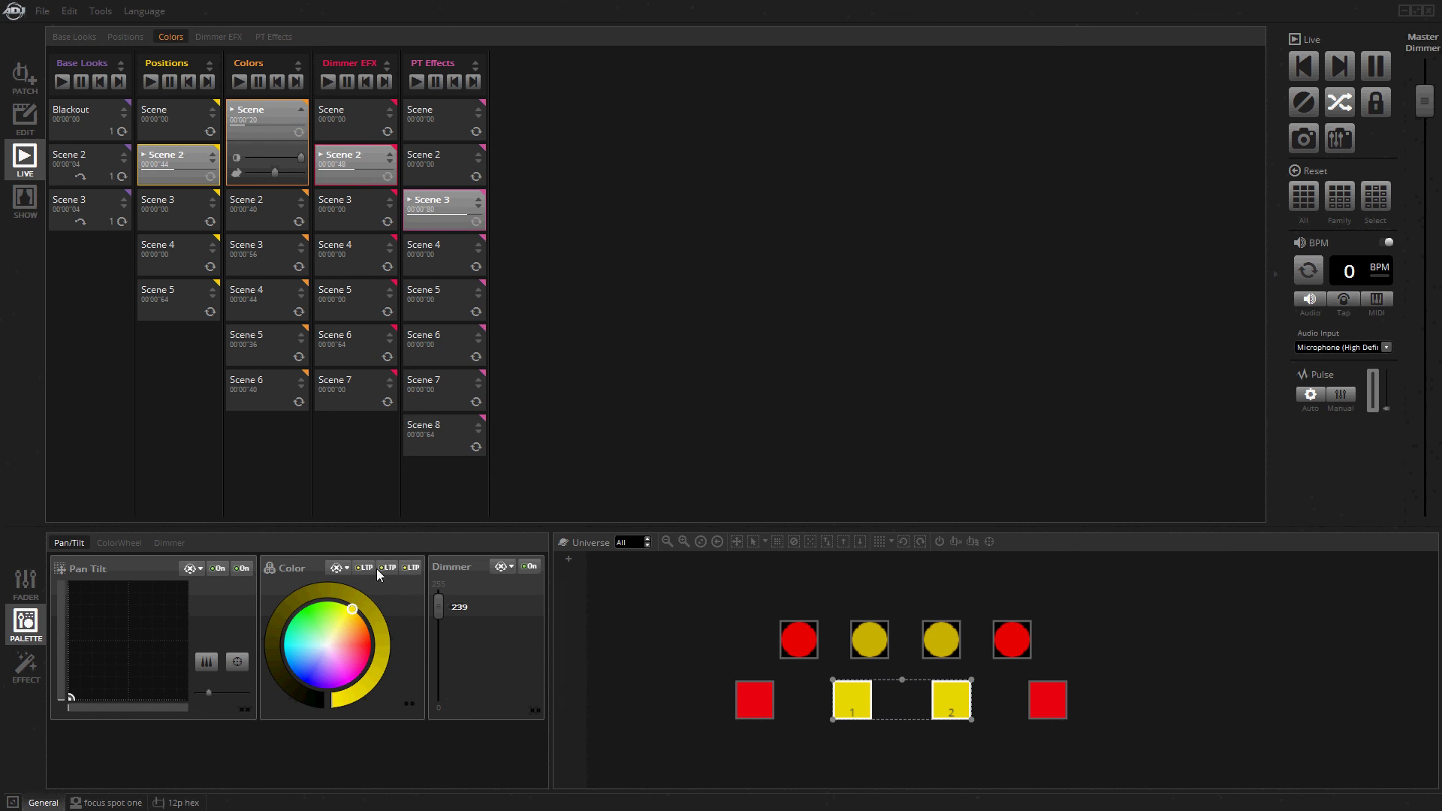
left_click(763, 624)
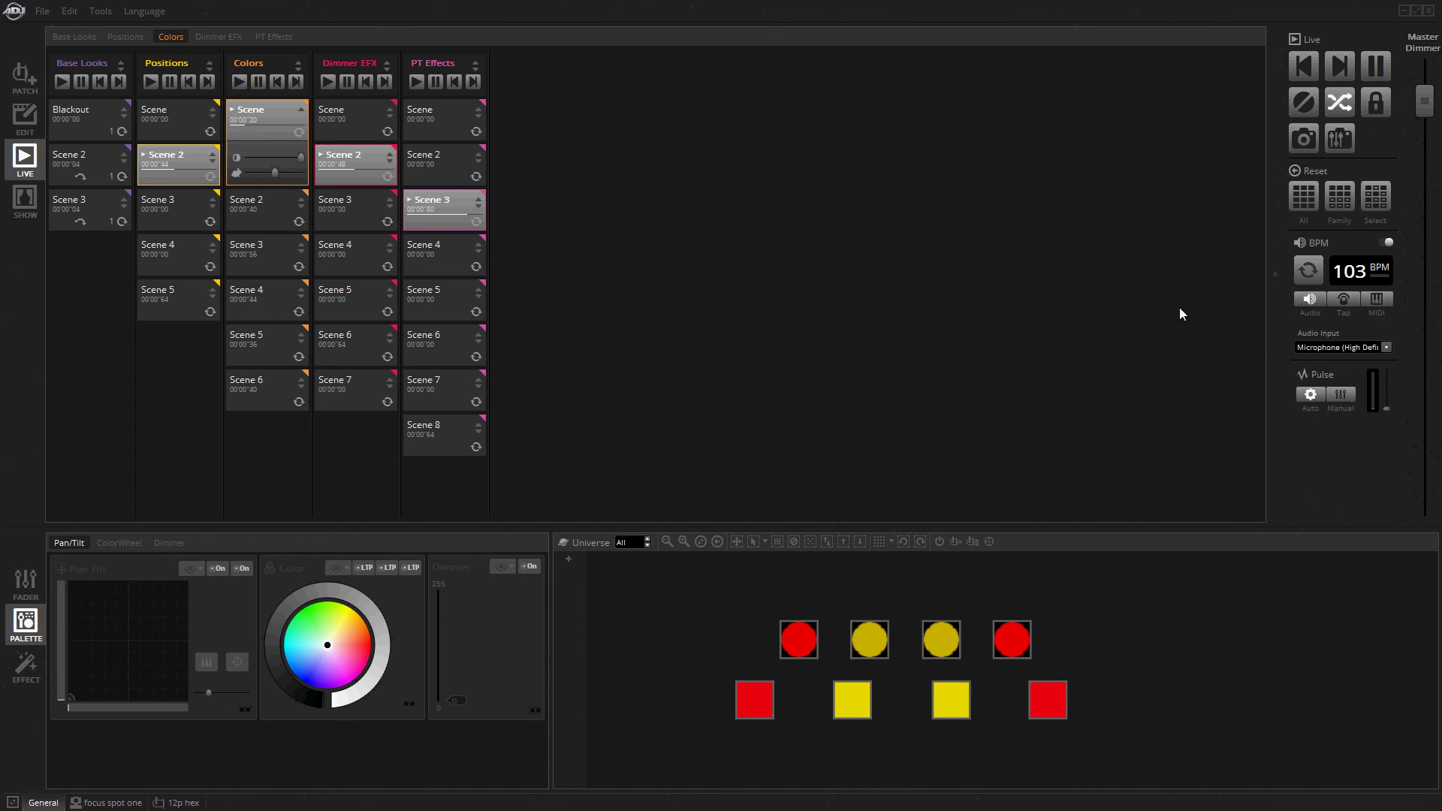
Set the middle spots back to red, Reset All in General, and deselect everything
left_click(107, 803)
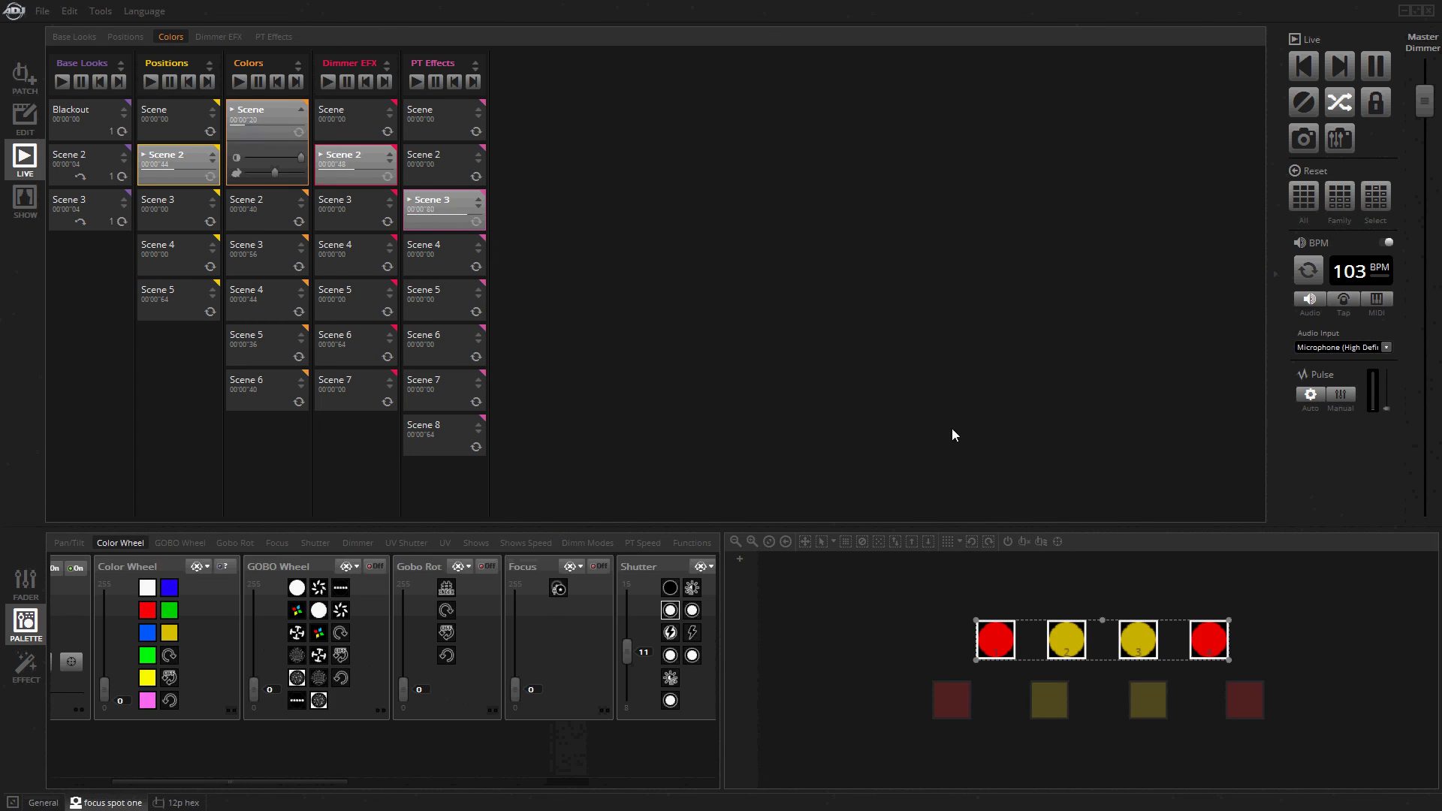
left_click(1338, 199)
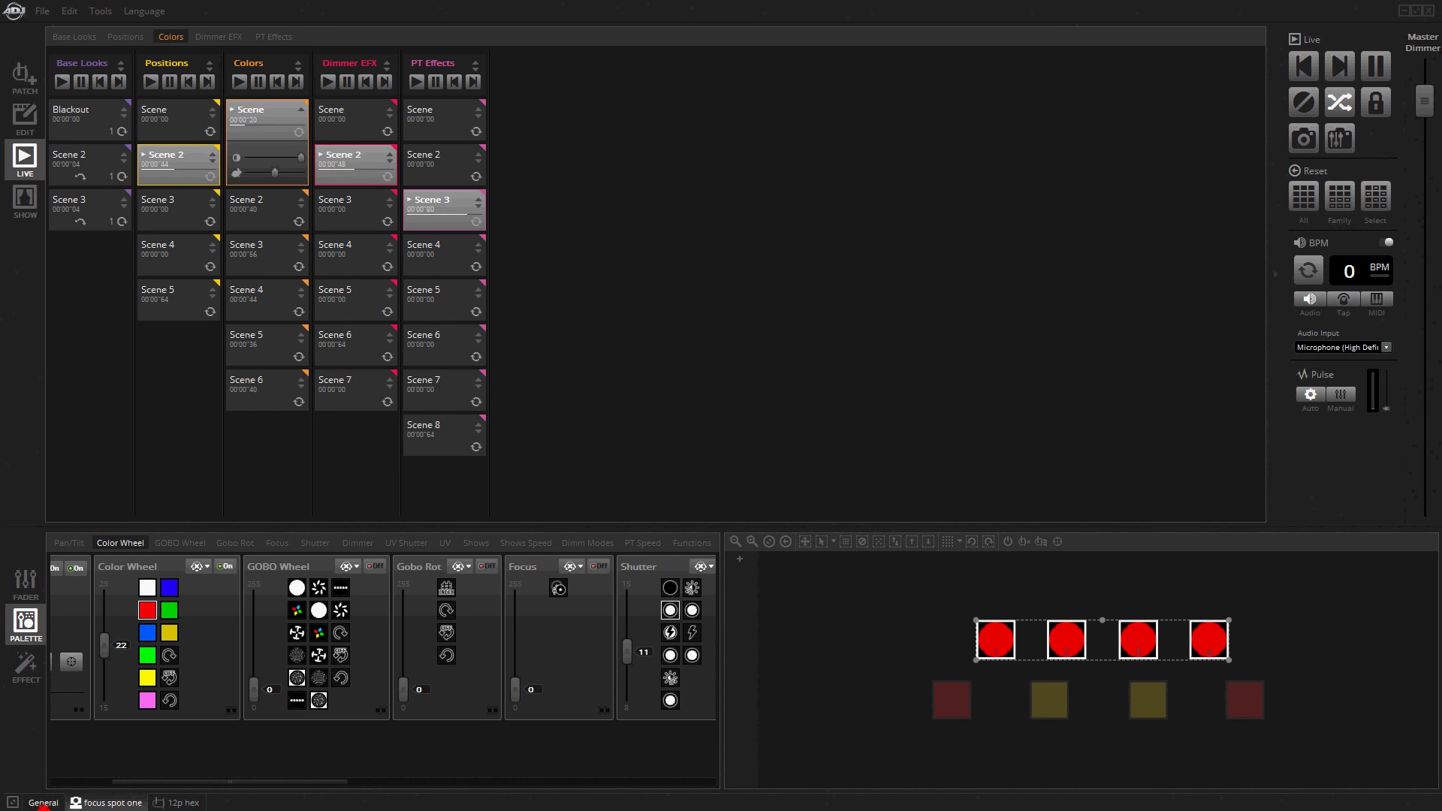
left_click(43, 802)
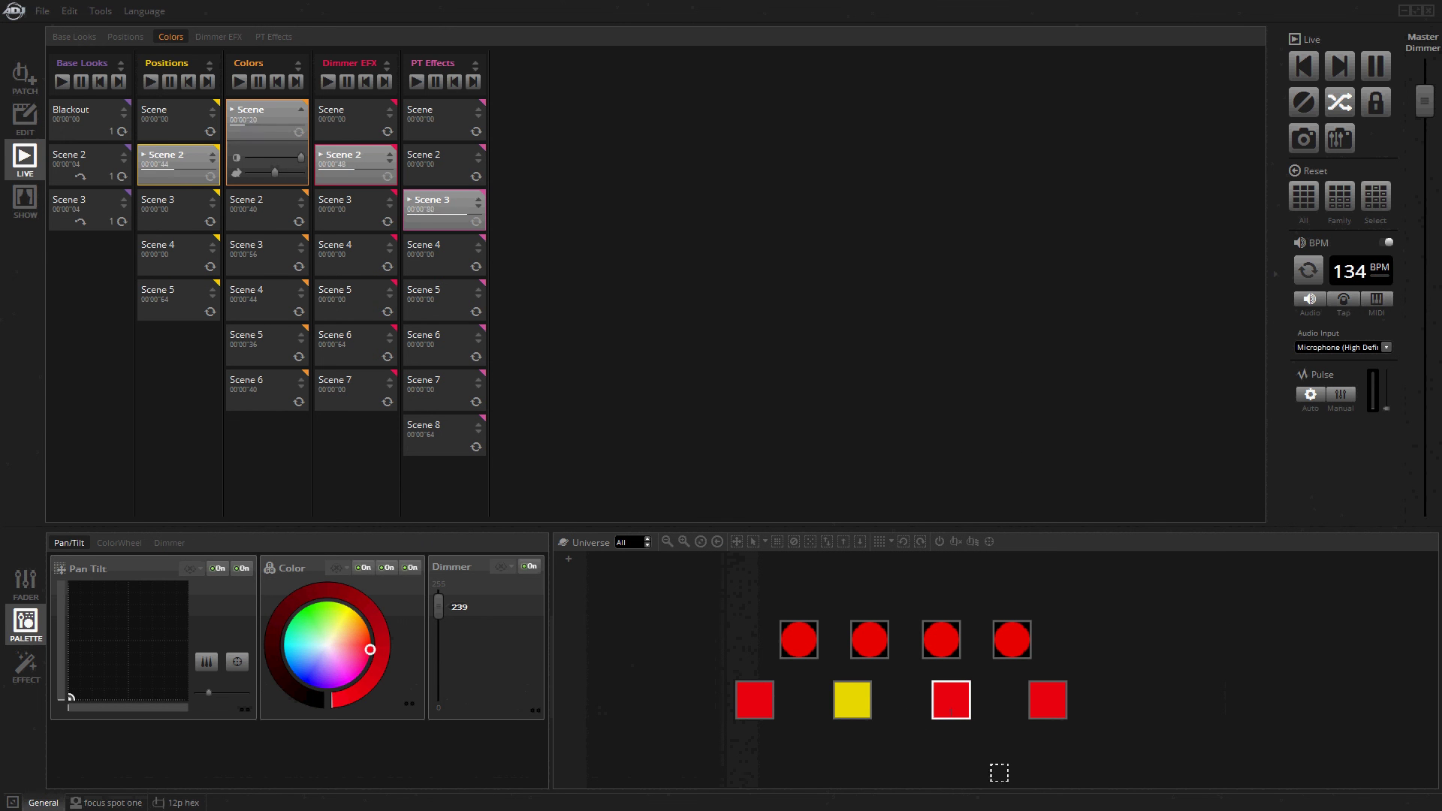
left_click(1304, 197)
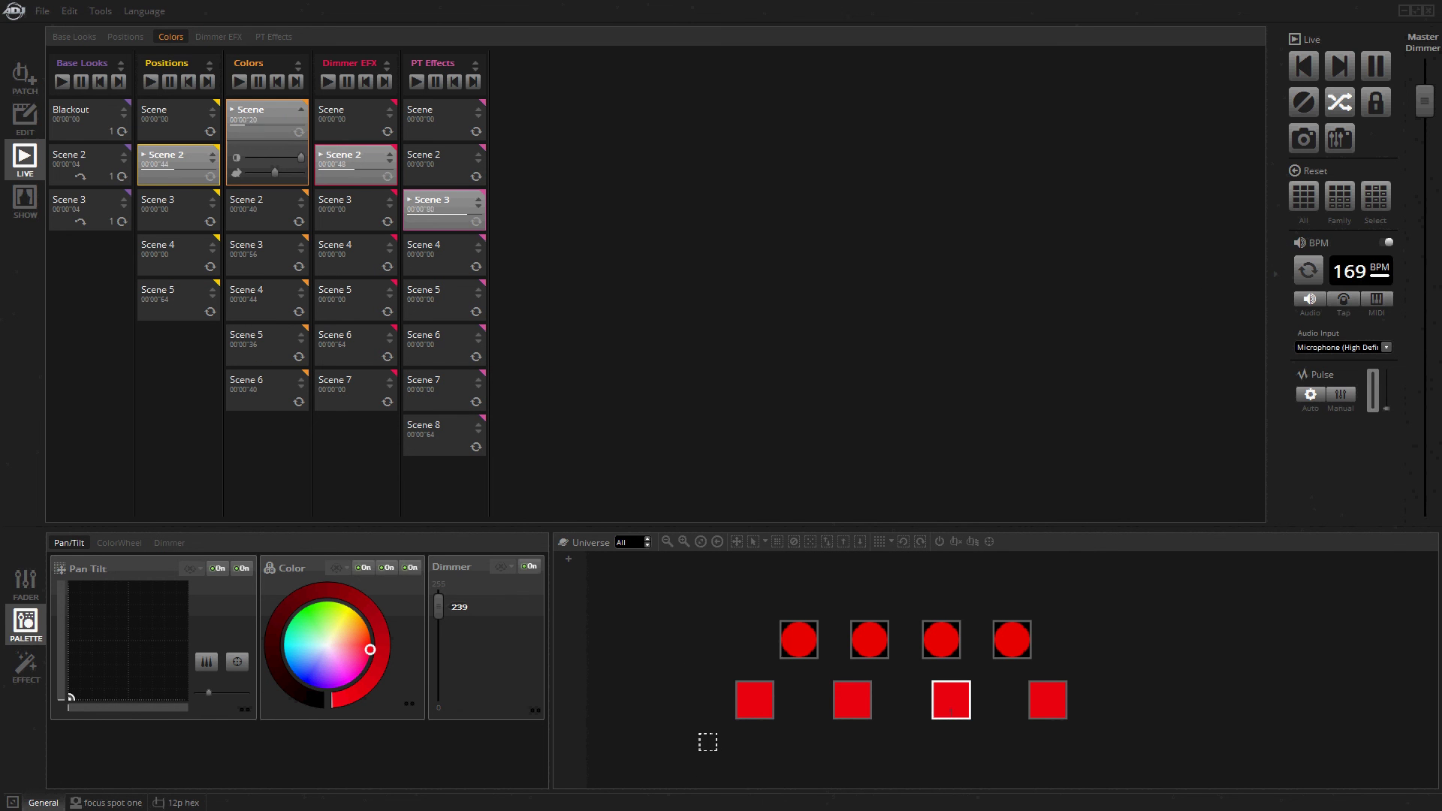
left_click(682, 599)
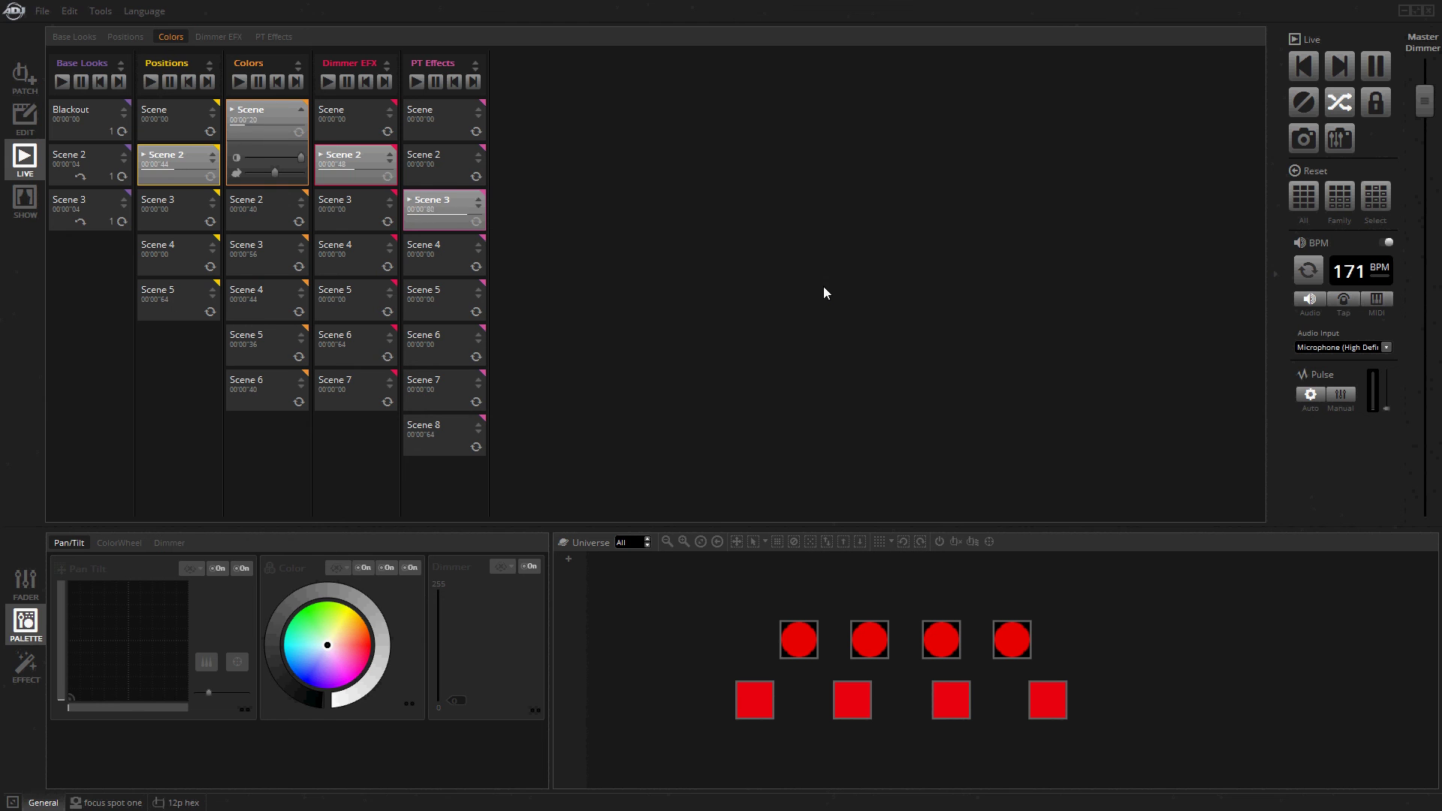
Reset the BPM, tap the tempo up to 170 BPM in Tap mode, then return to Edit
left_click(1308, 273)
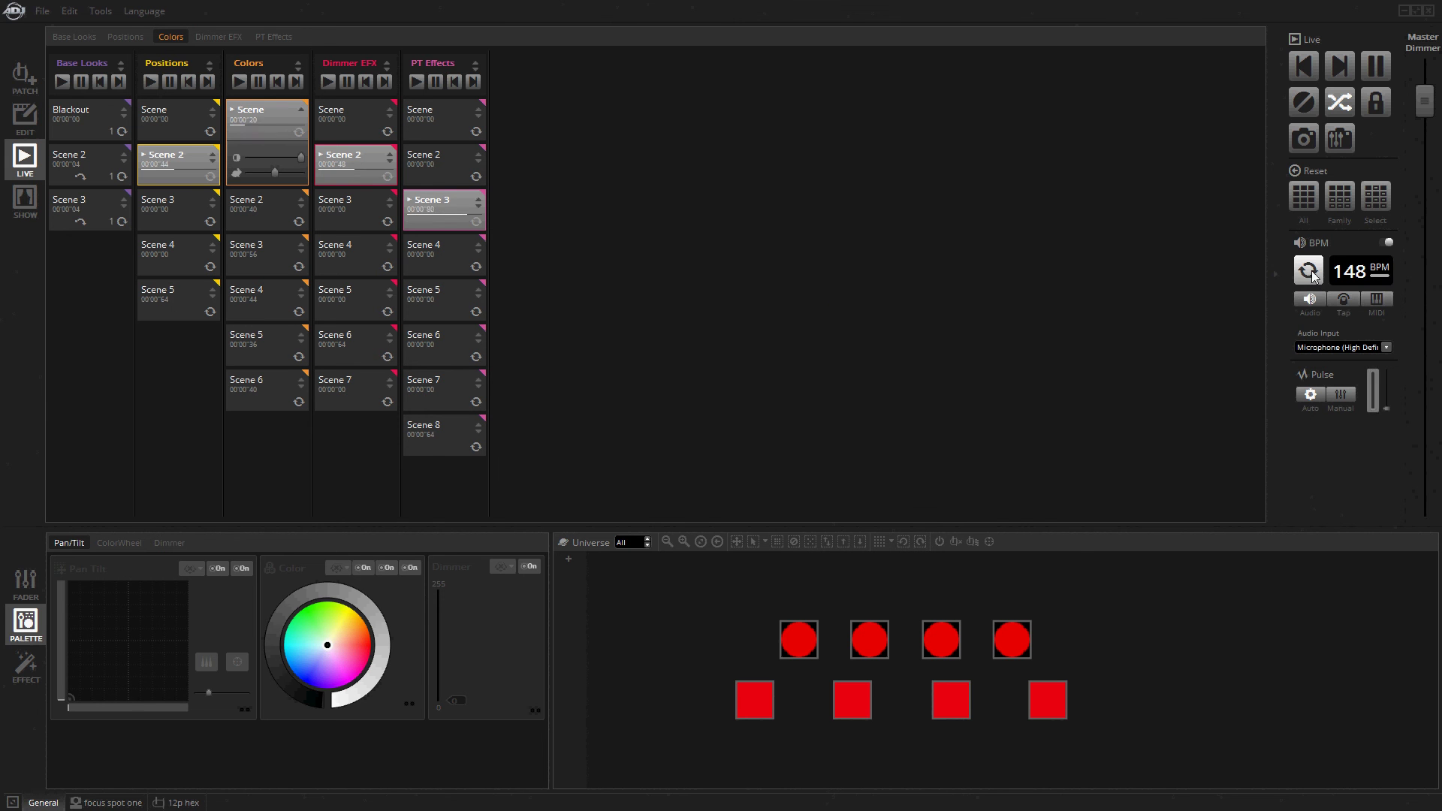
left_click(1343, 299)
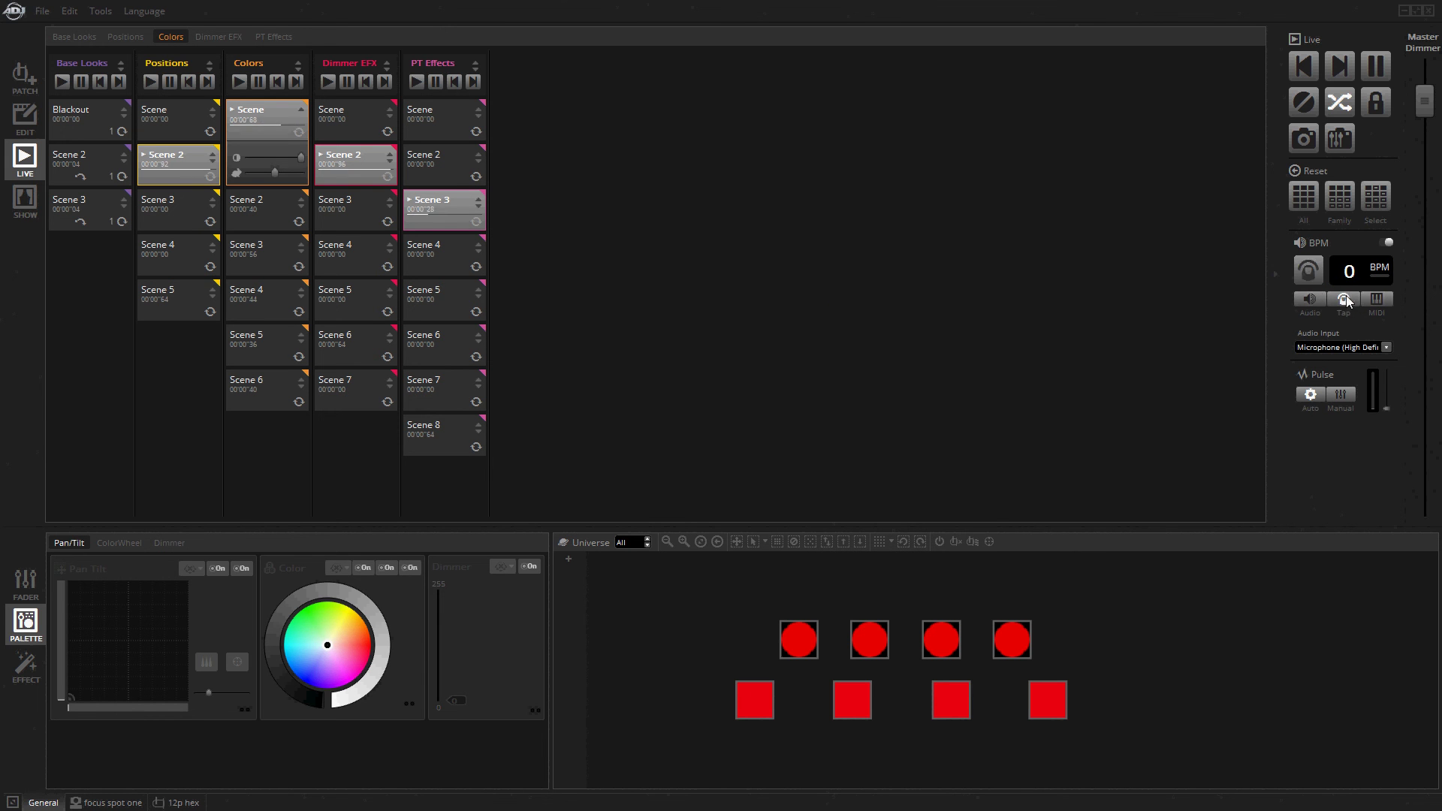
double_click(1310, 273)
left_click(1317, 267)
left_click(1317, 266)
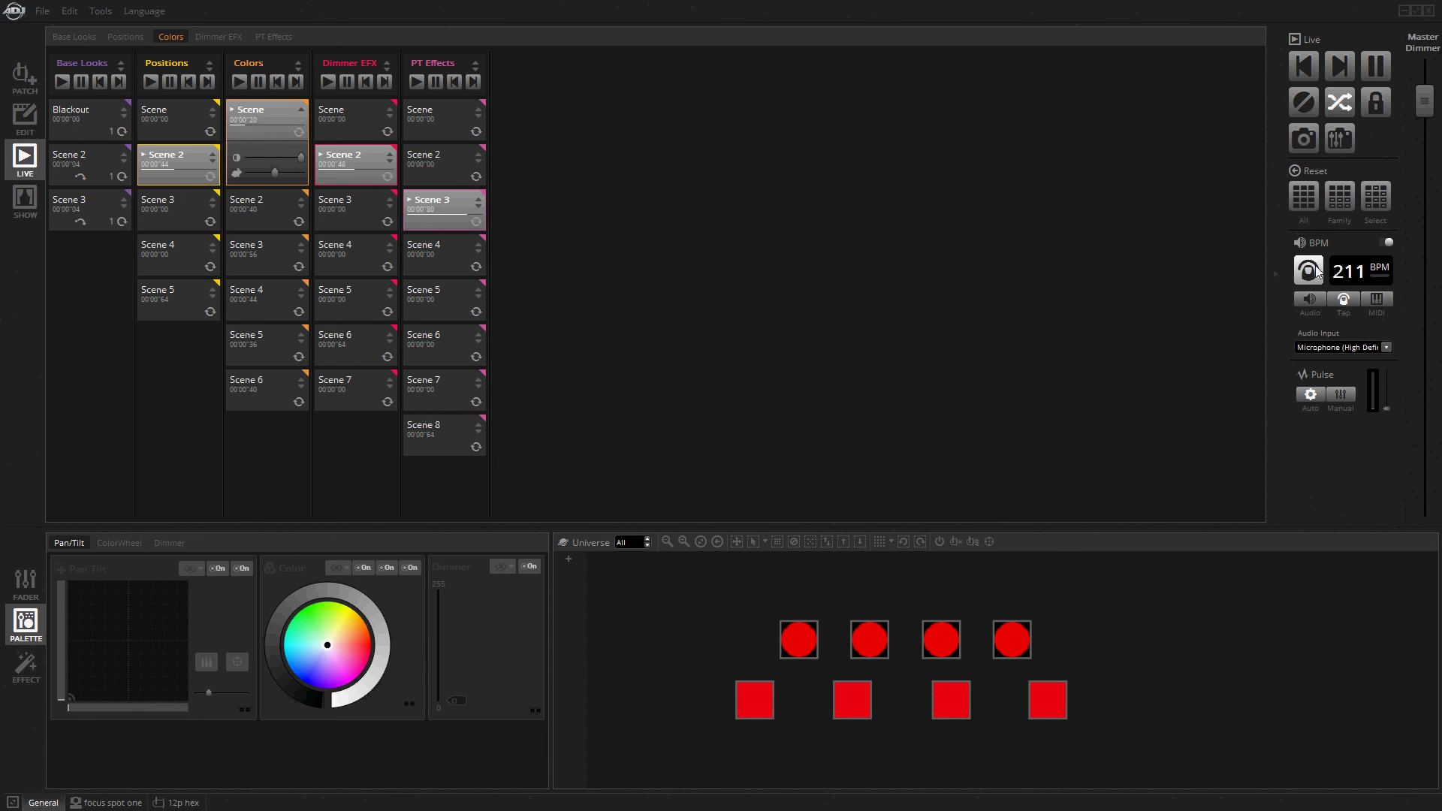
left_click(1316, 270)
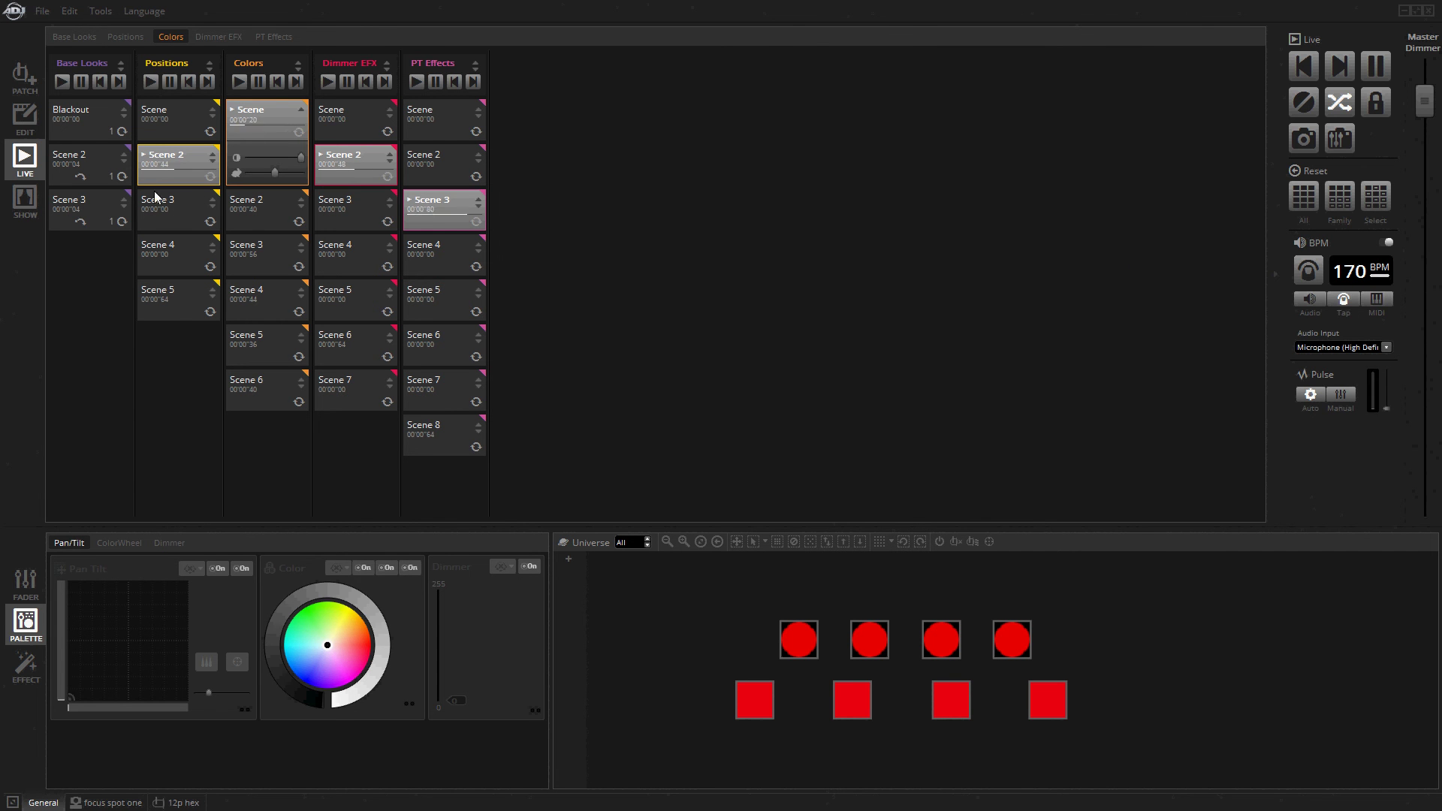
left_click(24, 118)
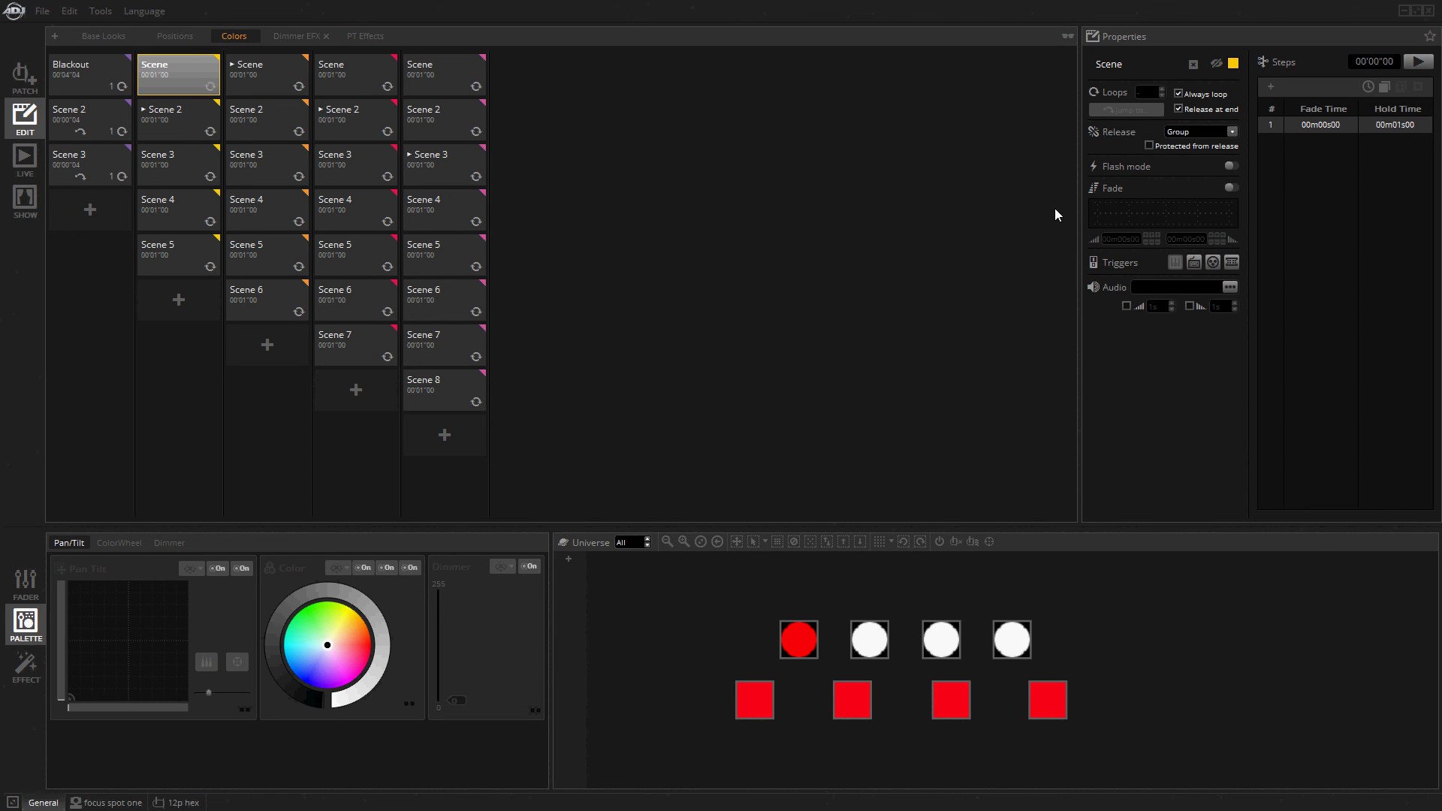
left_click(1235, 65)
In Live, raise the Master Dimmer to full, run a look and Base Looks Scene 3, then black out
left_click(24, 164)
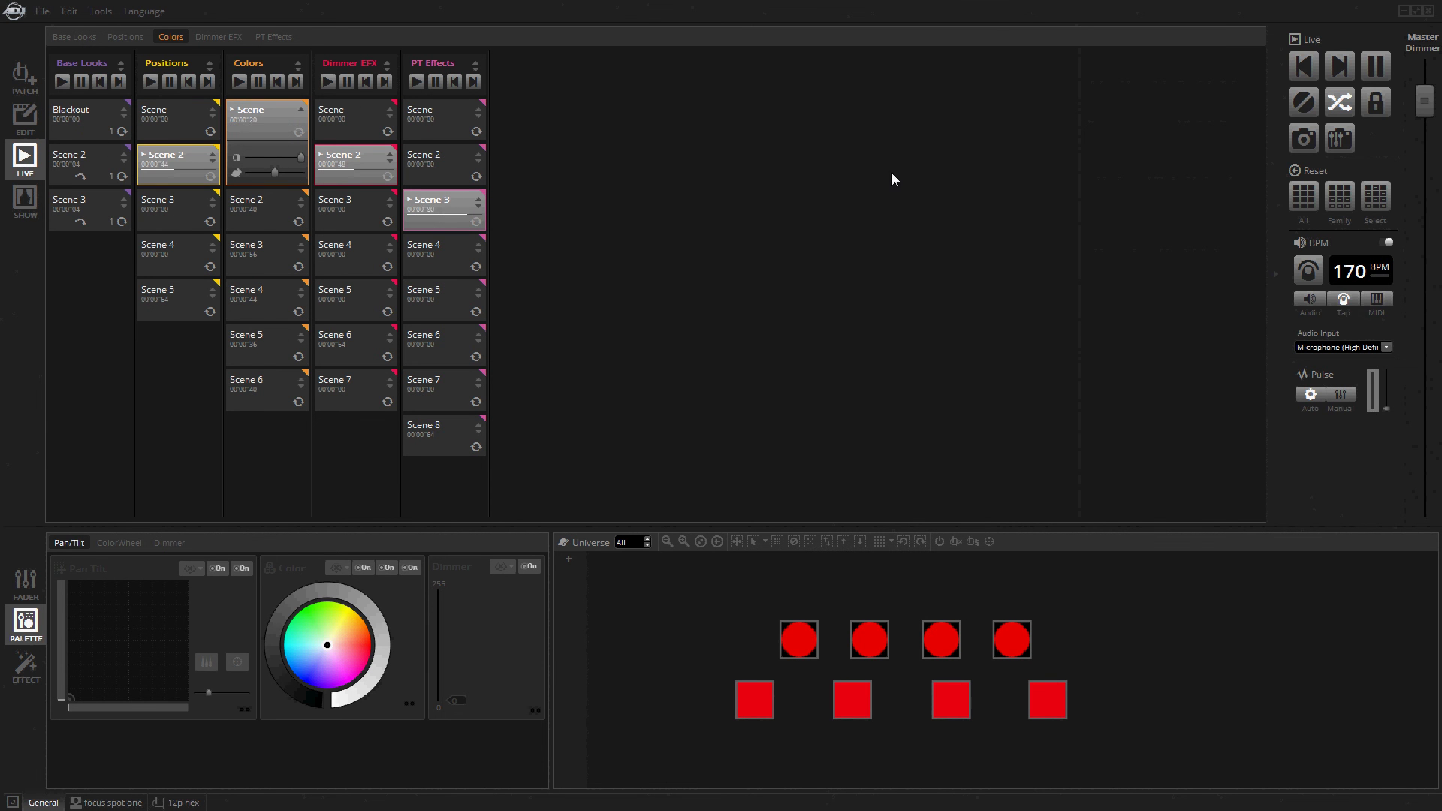
left_click_drag(1424, 100, 1424, 70)
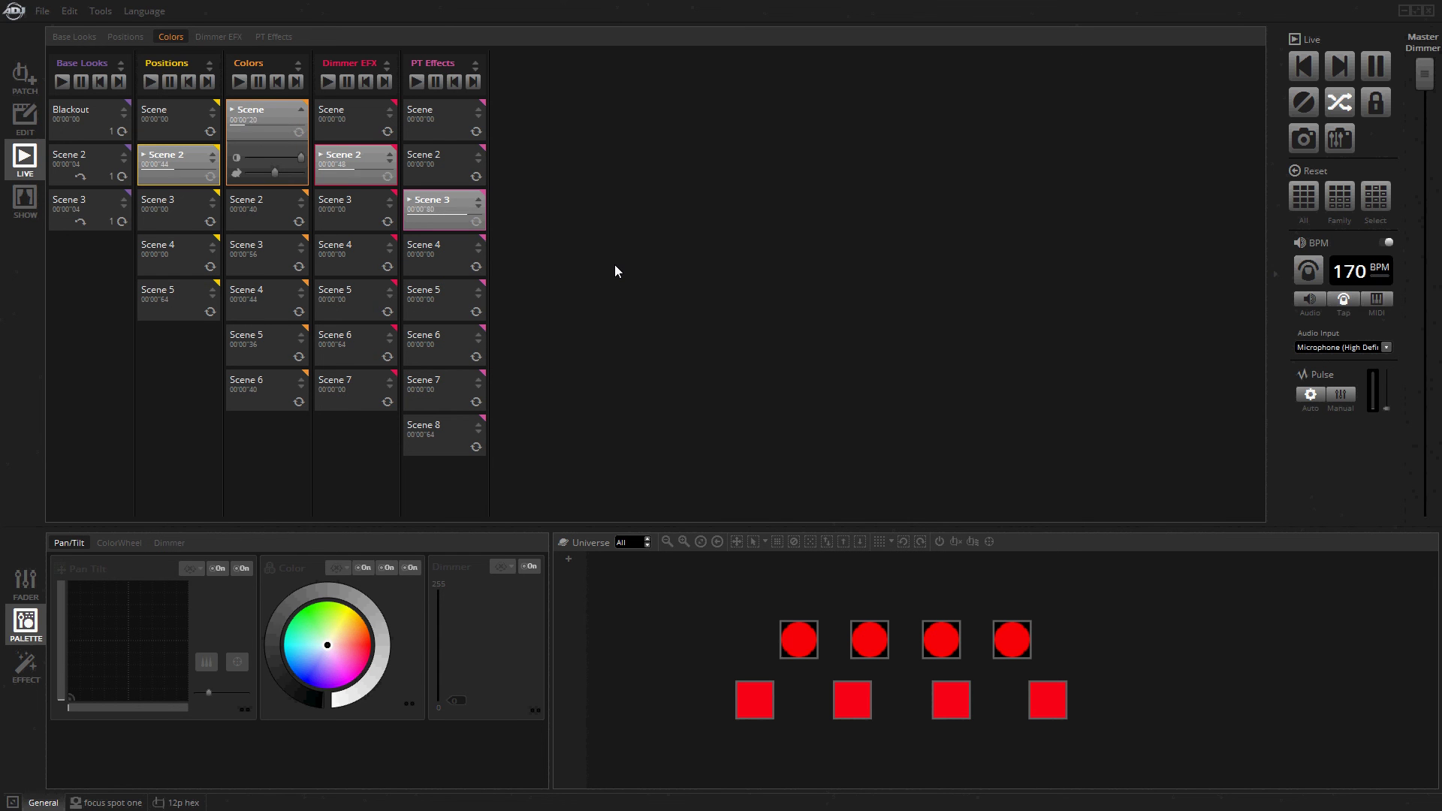
left_click(96, 125)
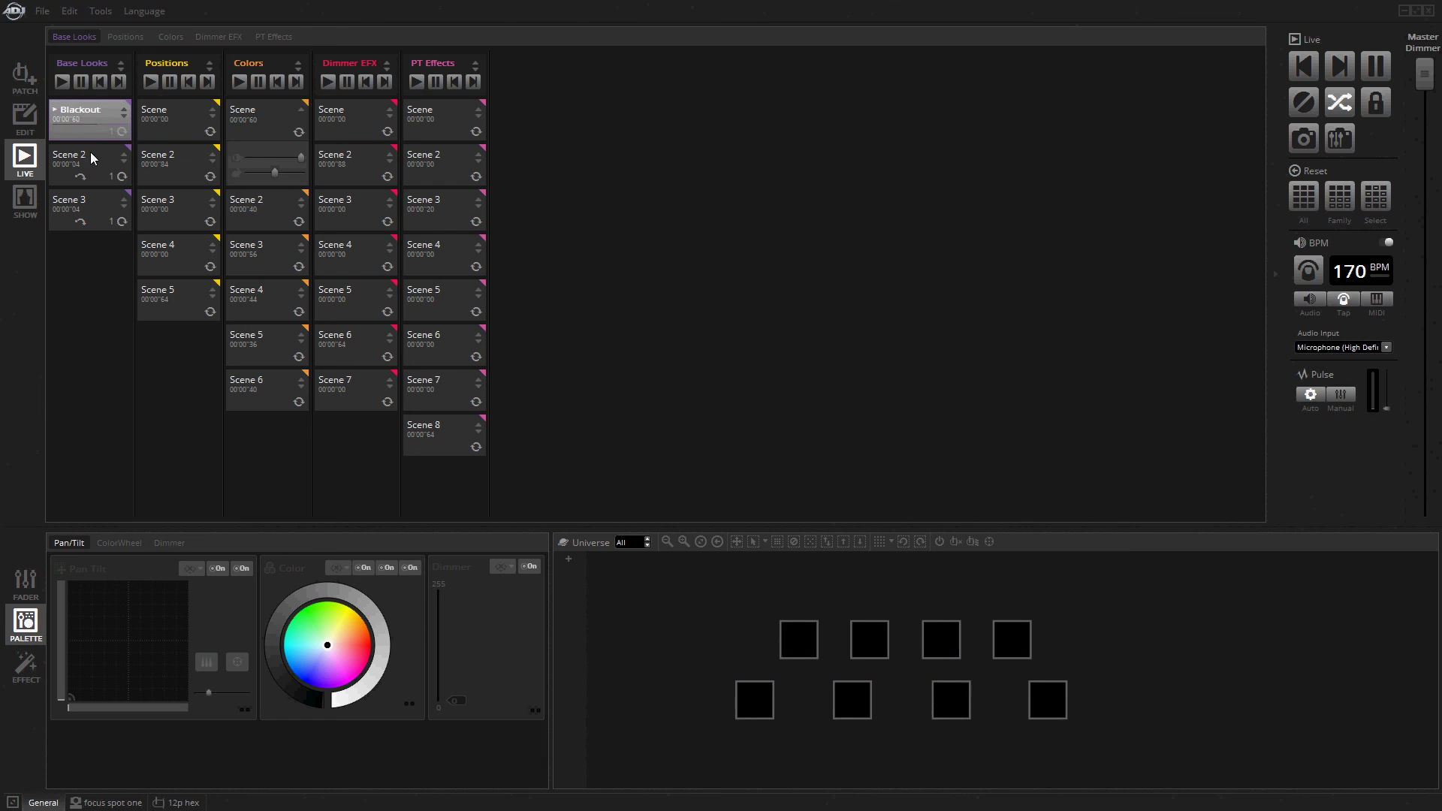
left_click(94, 172)
left_click(88, 209)
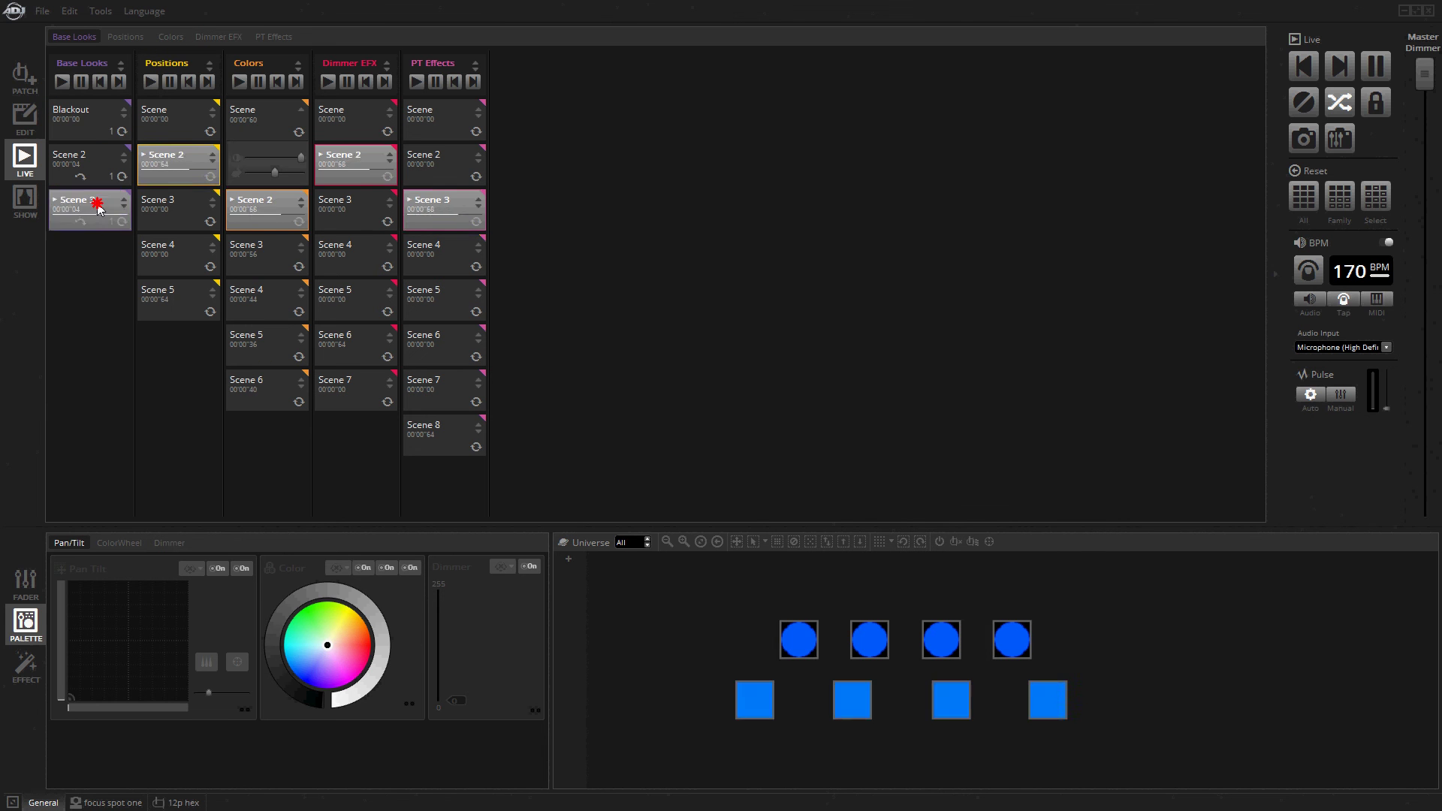
left_click(84, 120)
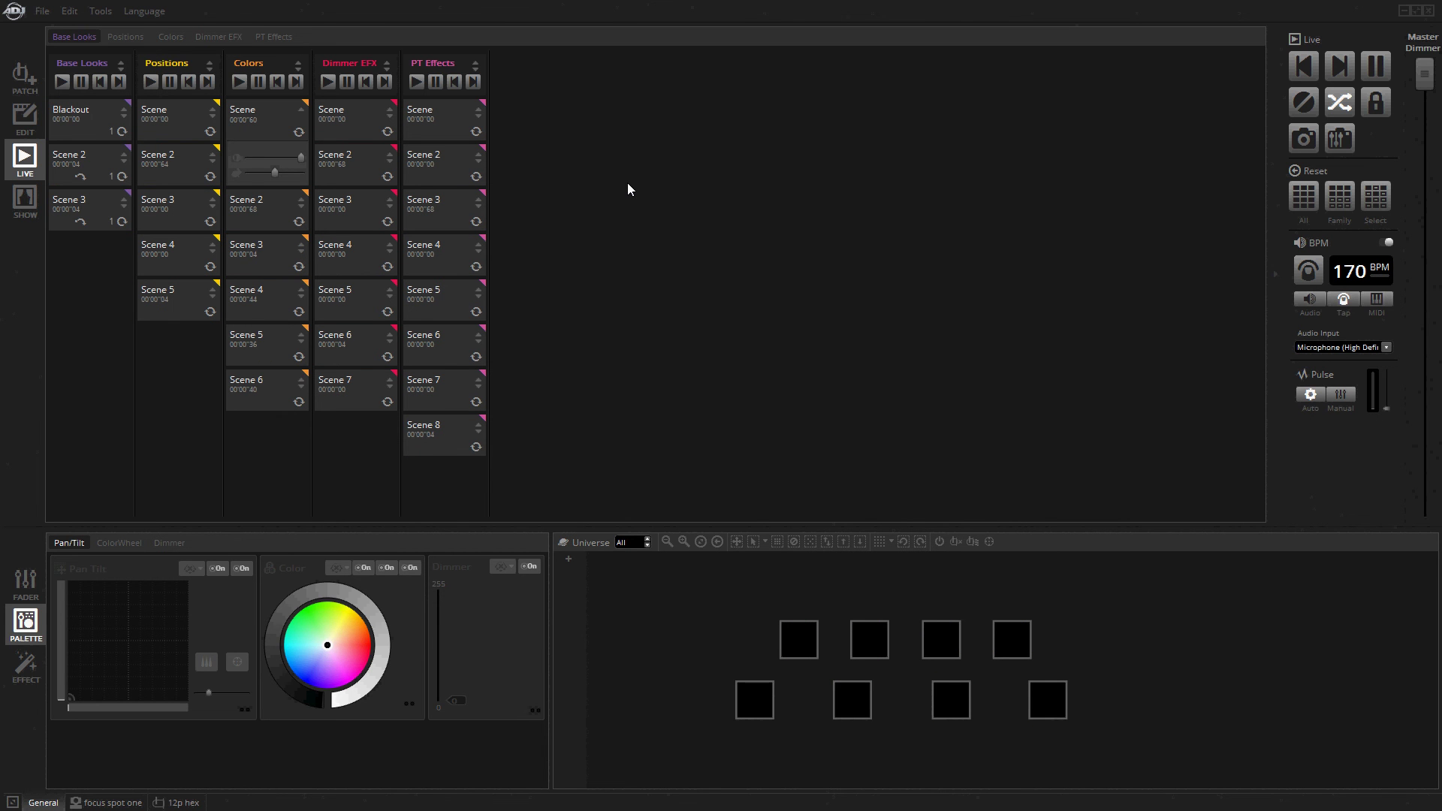